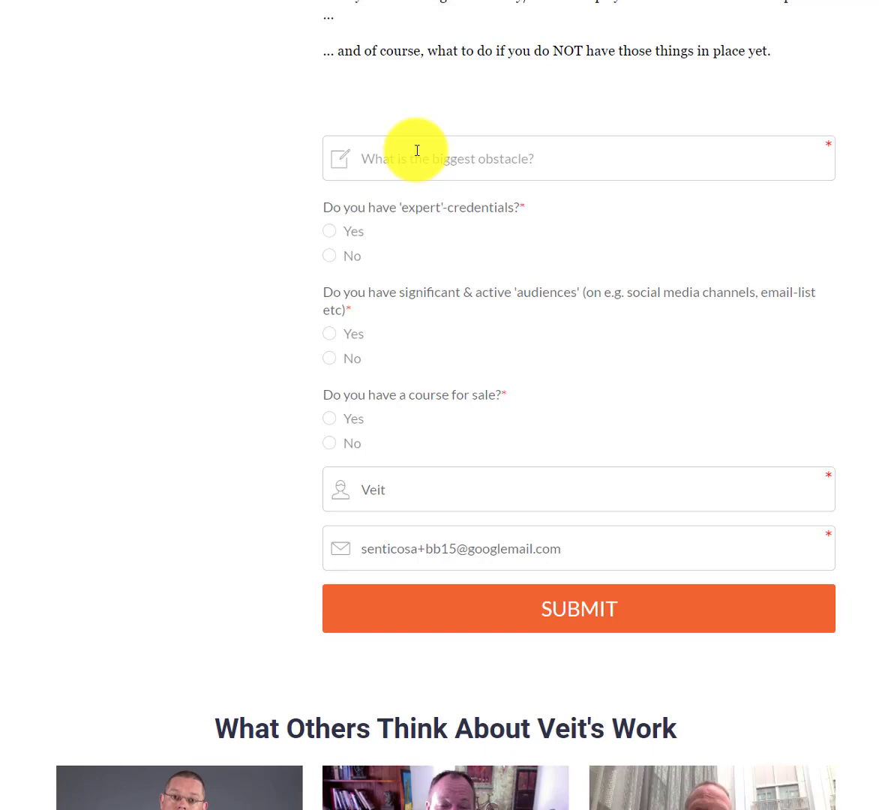
left_click(416, 151)
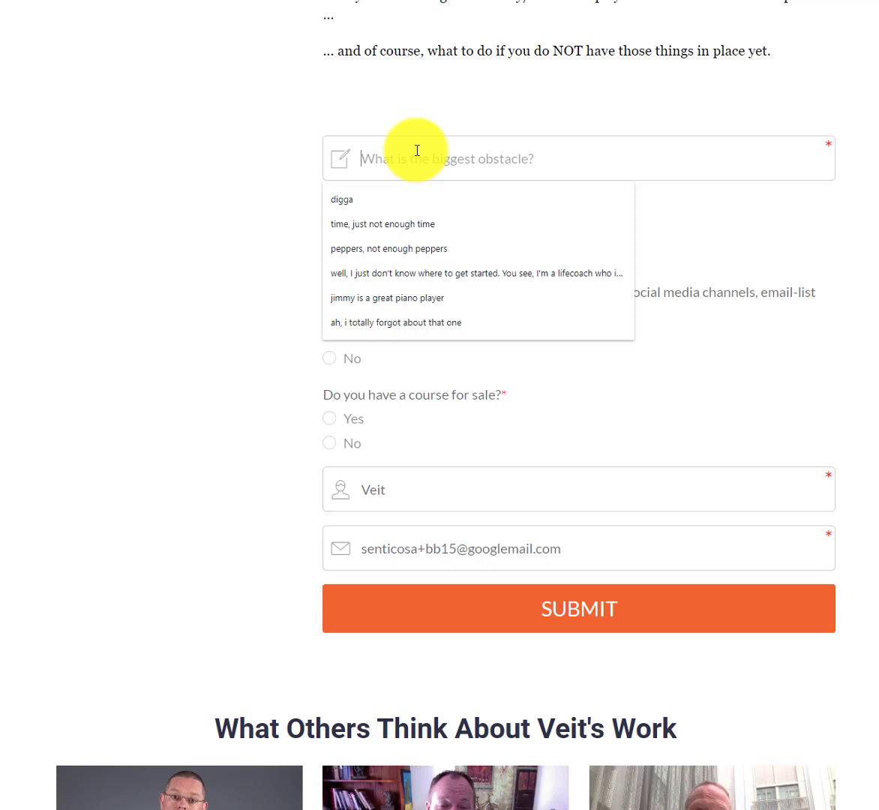
left_click(499, 107)
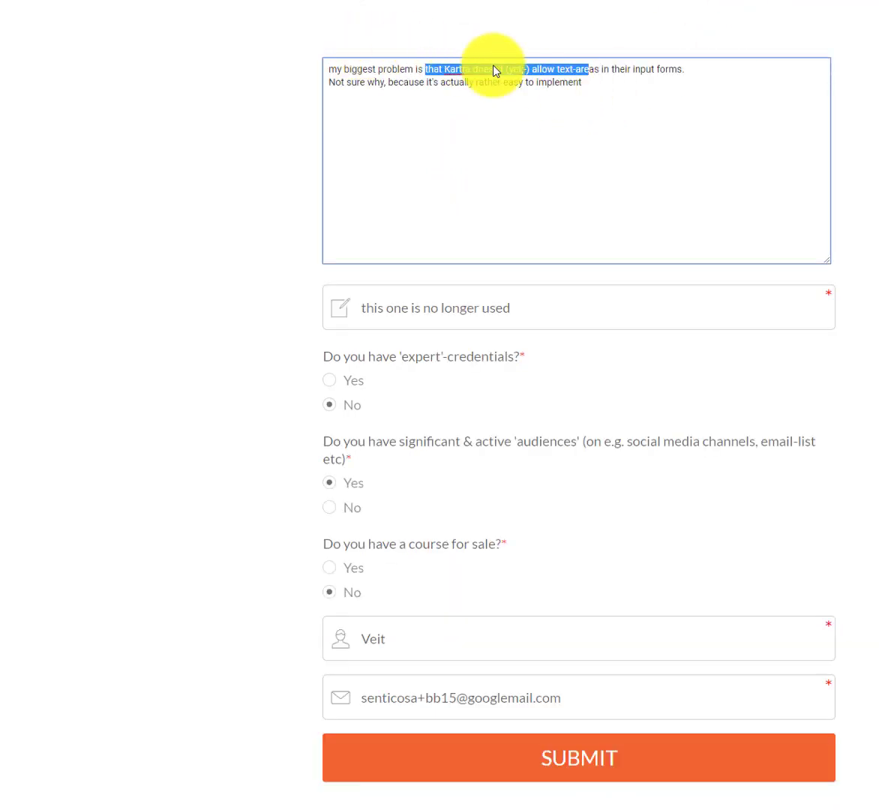
Compare the multi-line obstacle answer page with the original form in the other tab.
left_click(559, 97)
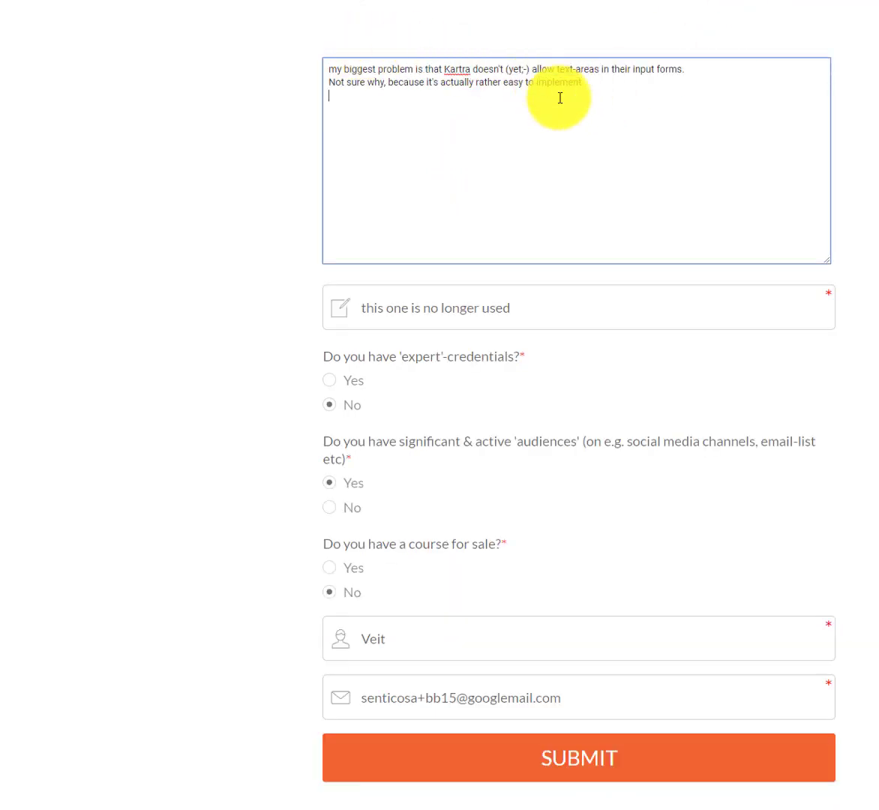
scroll(560, 83, "up", 2)
scroll(555, 92, "down", 1)
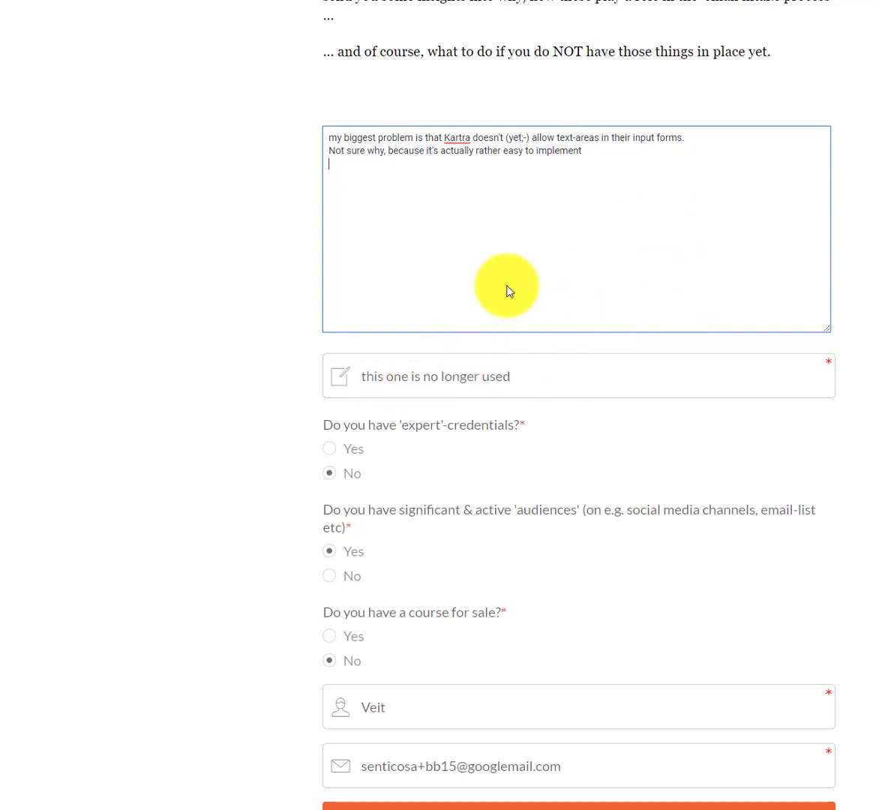
key("ctrl+Tab")
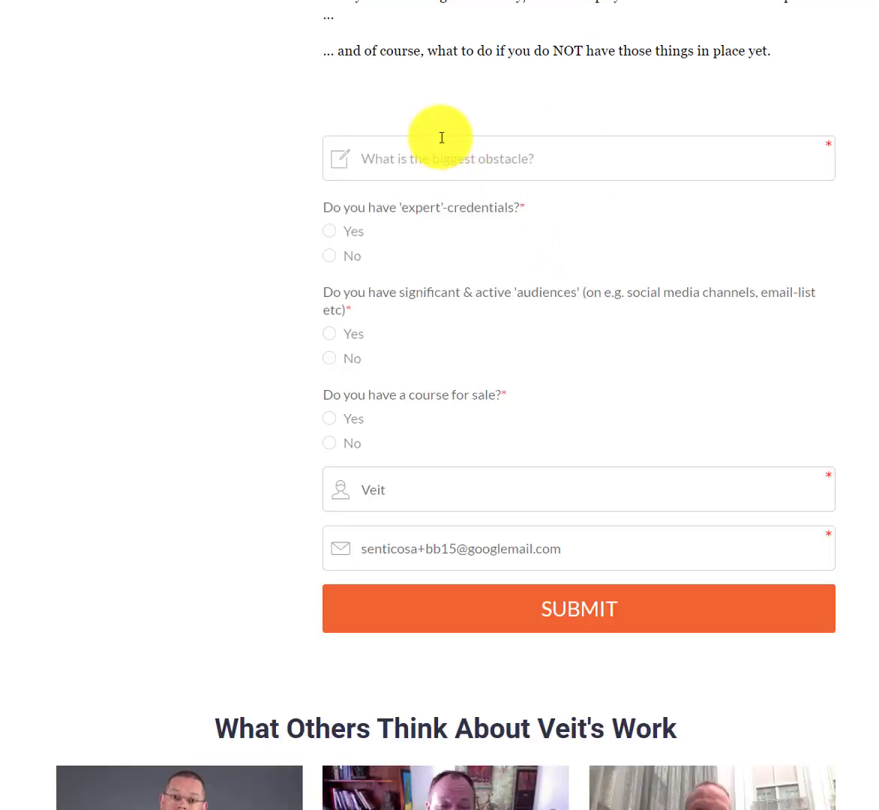
key("ctrl+Tab")
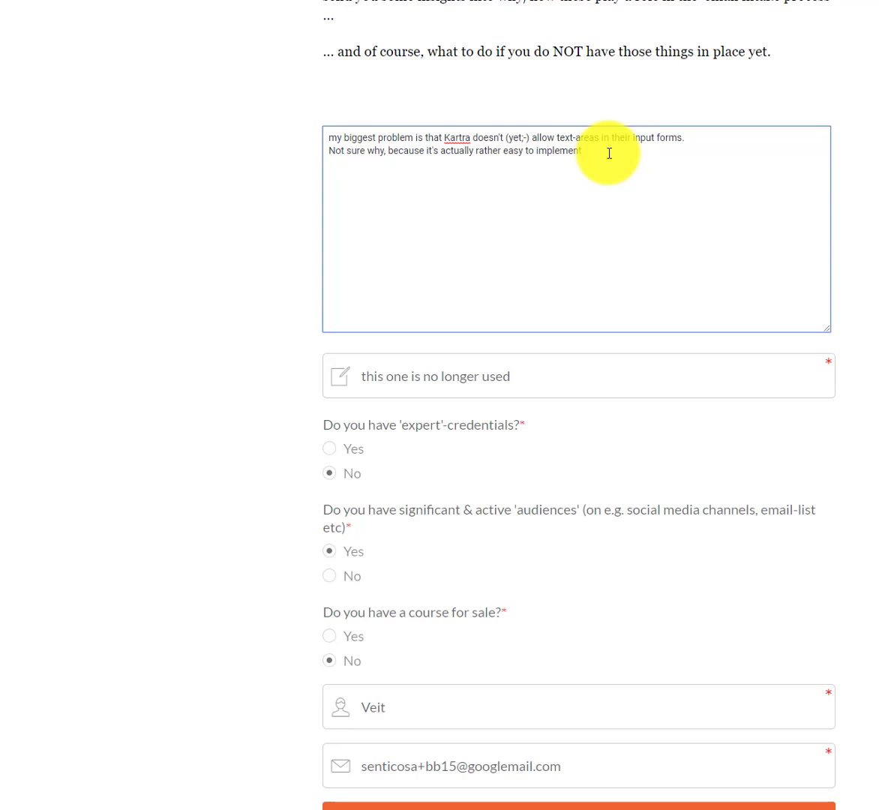
Select all the obstacle answer text and check the no-longer-used field, then return to form settings.
left_click(329, 137)
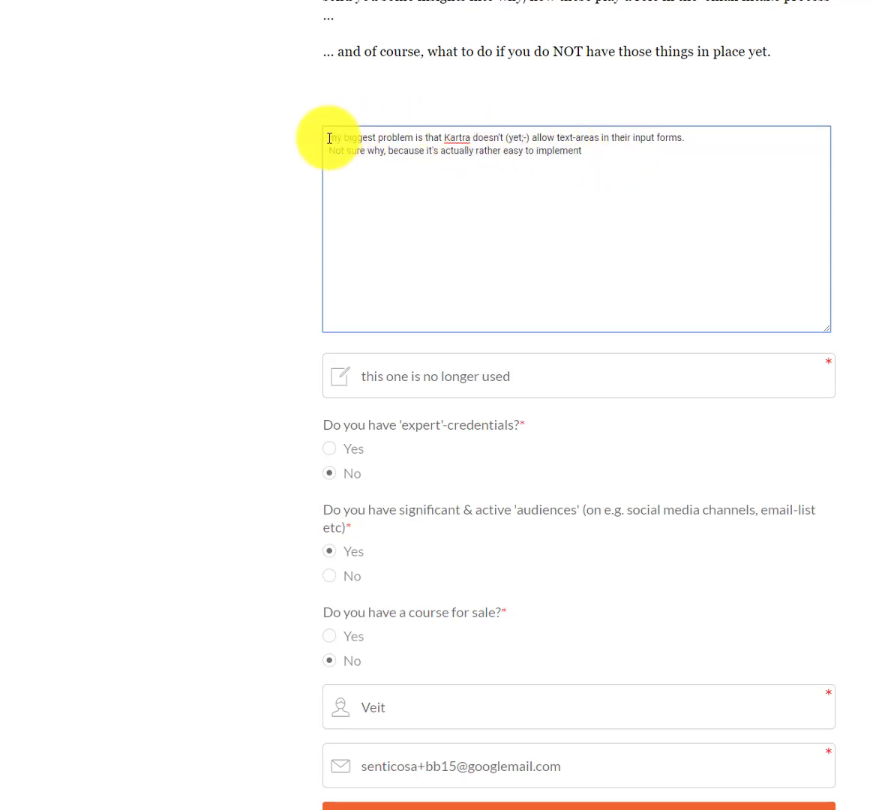
key("ctrl+a")
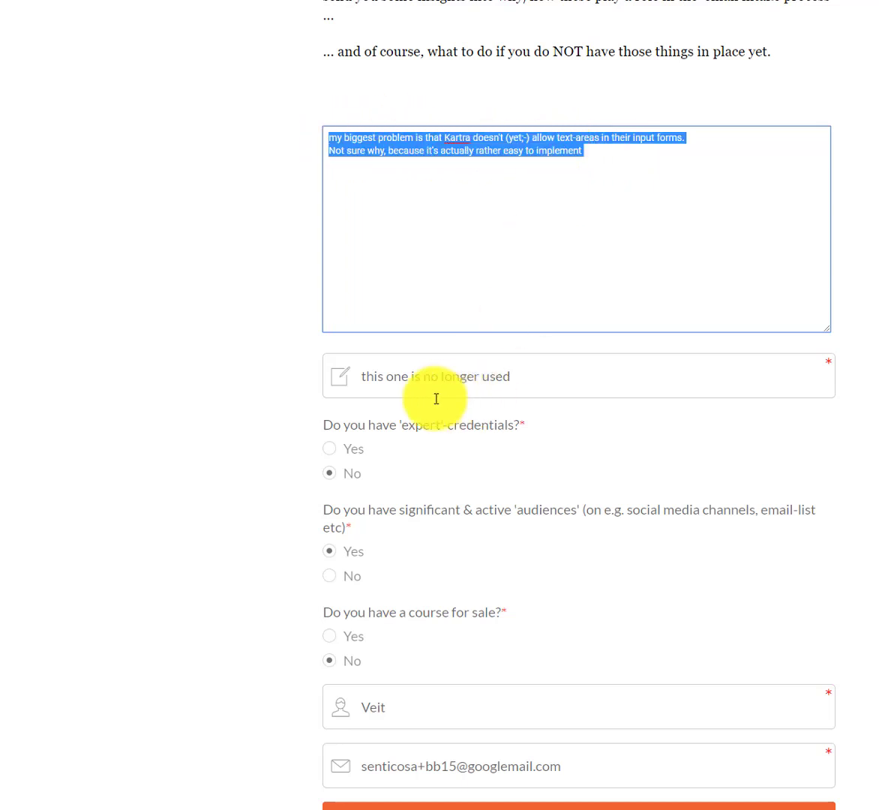
left_click(442, 375)
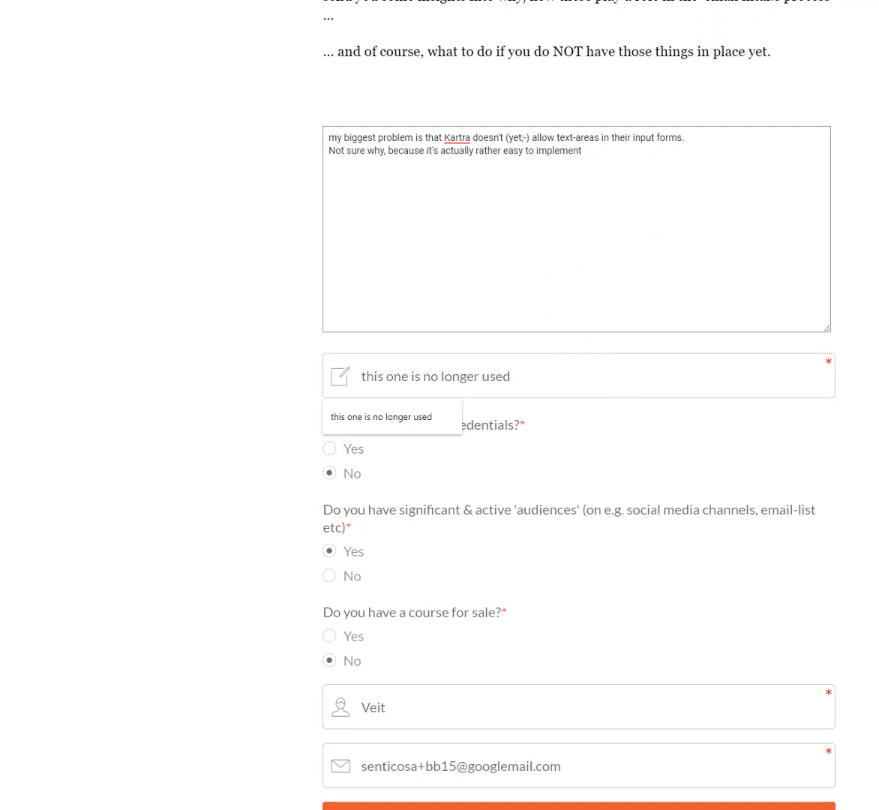
left_click(870, 96)
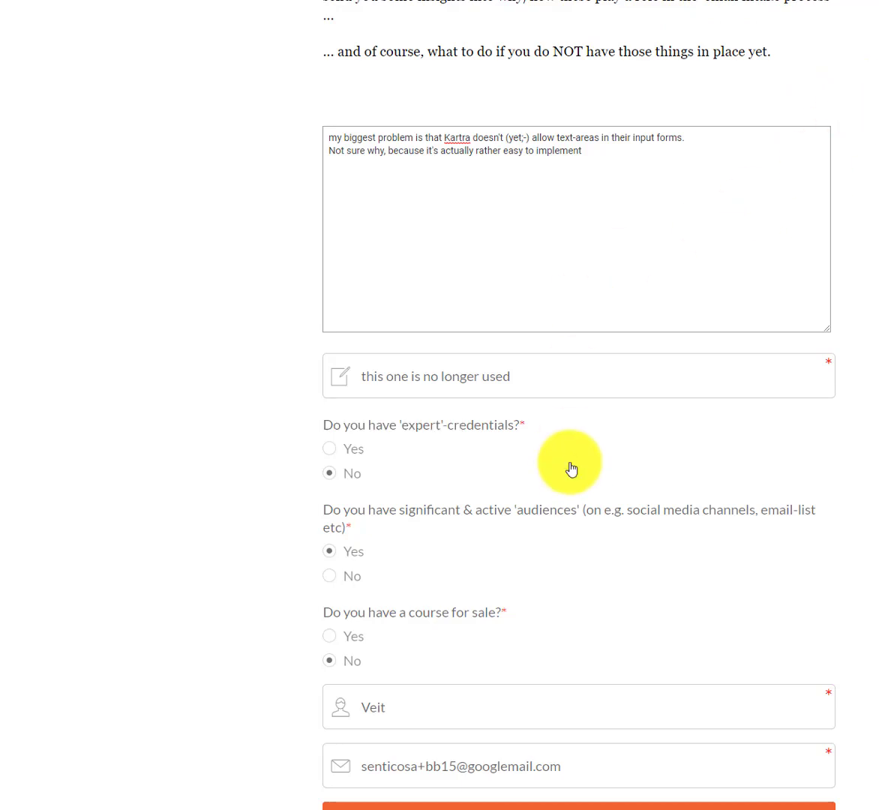
key("ctrl+Tab")
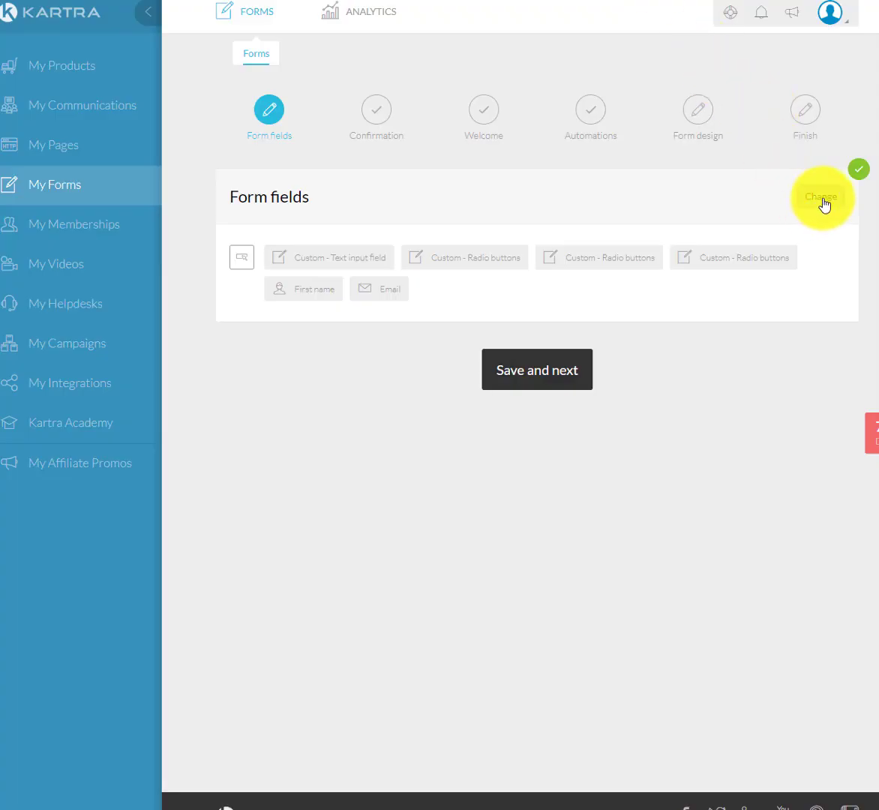
Open the form's fields and inspect the 'What is the biggest obstacle?' text input.
left_click(824, 202)
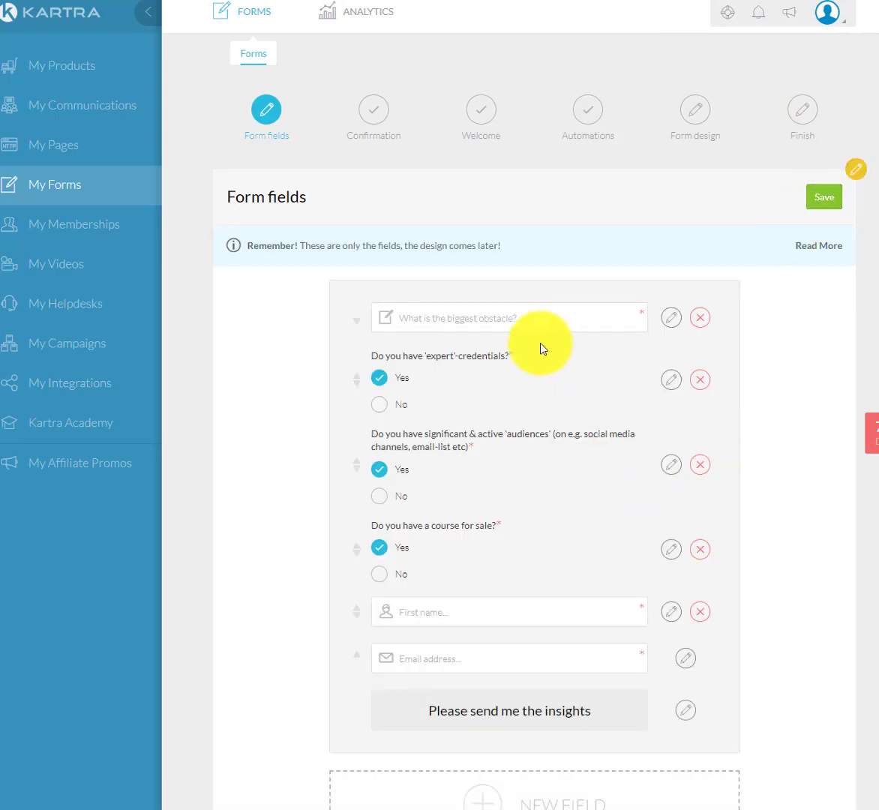
left_click(525, 318)
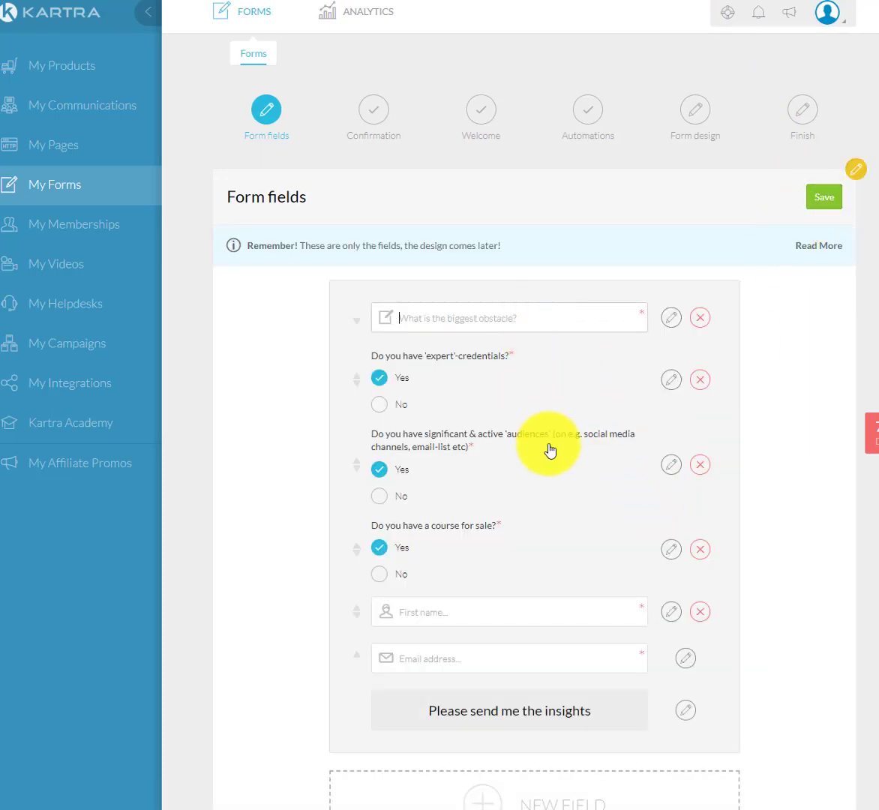
scroll(549, 450, "down", 1)
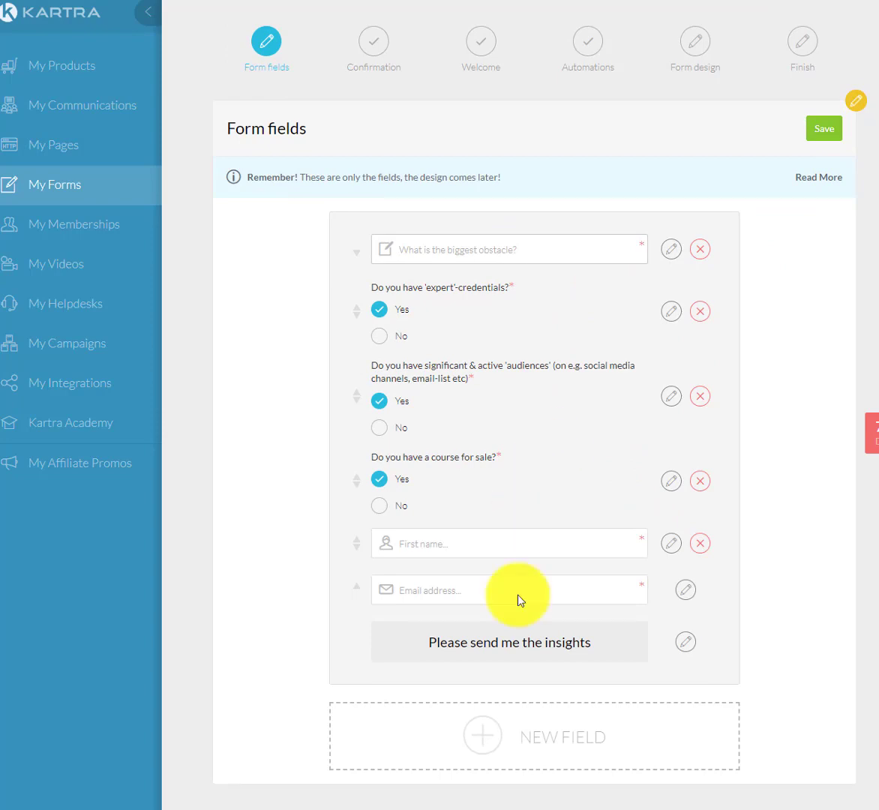
Start a new custom field, review the available field types, and cancel without adding it.
left_click(481, 738)
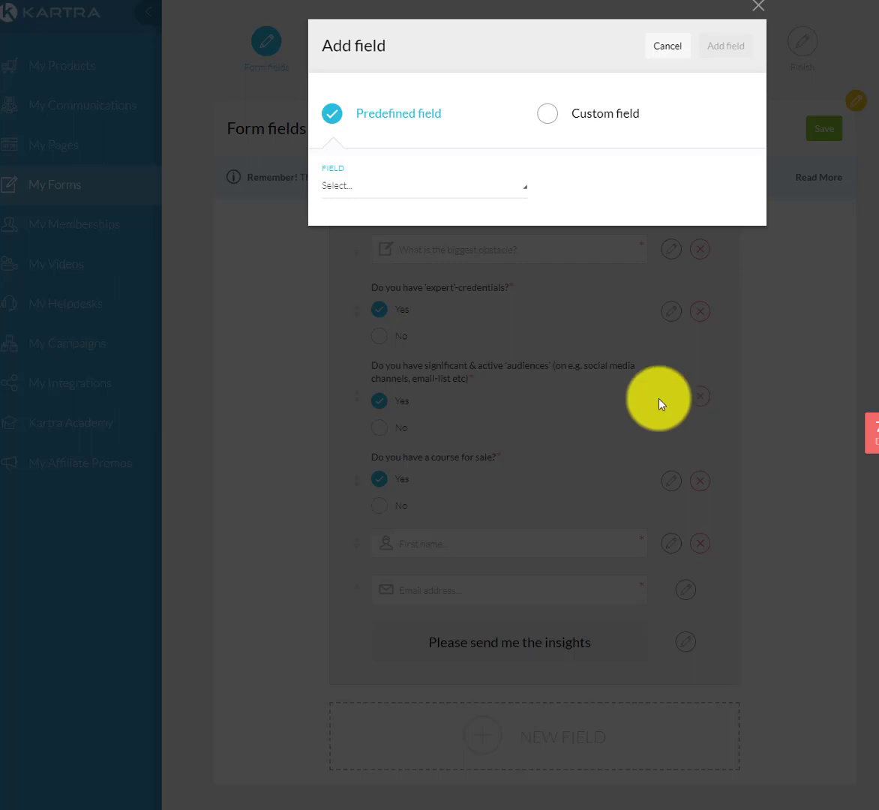
left_click(552, 117)
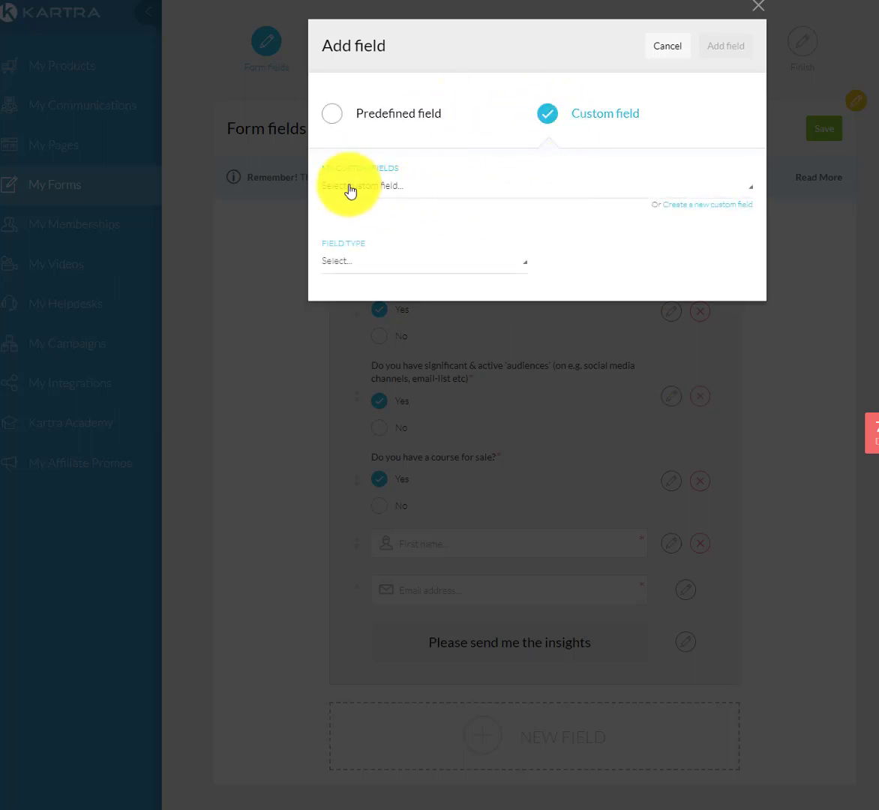
left_click(696, 206)
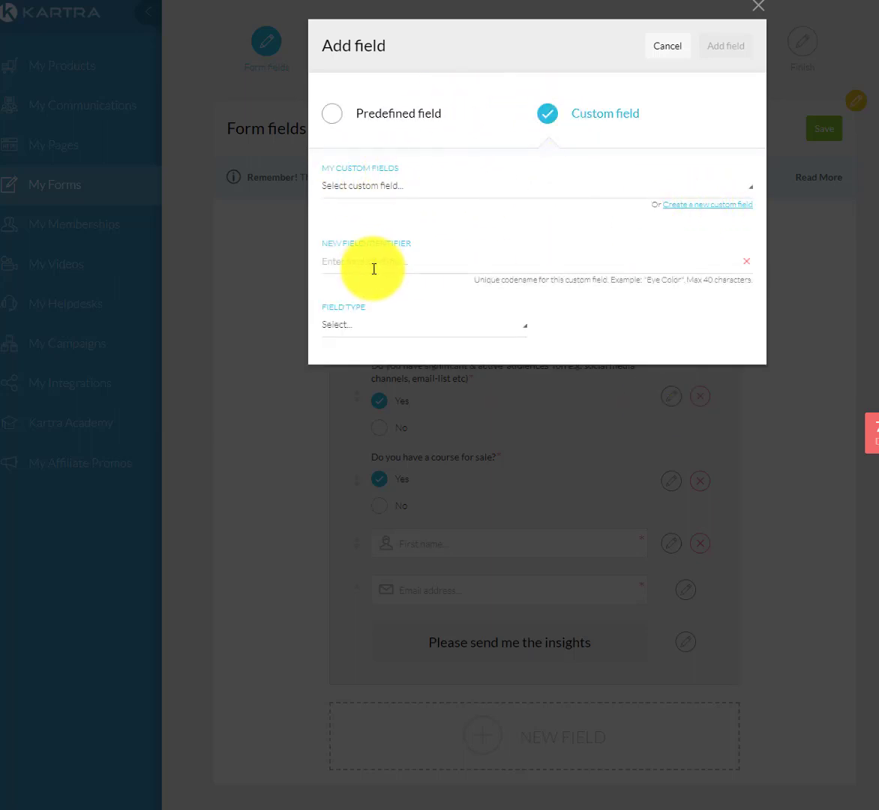
left_click(361, 336)
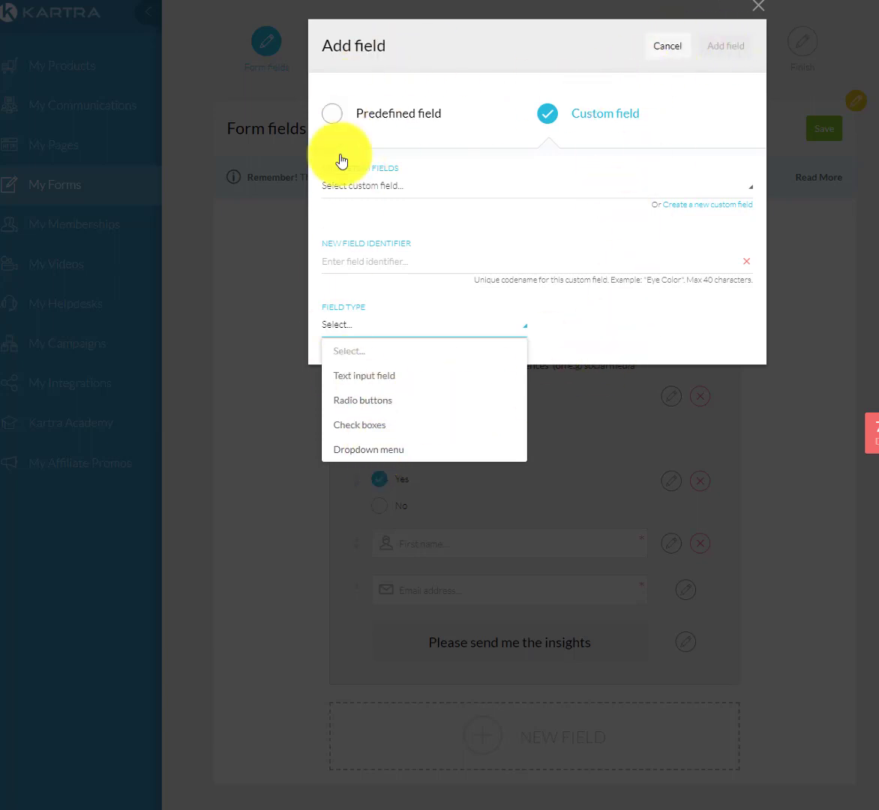
left_click(662, 46)
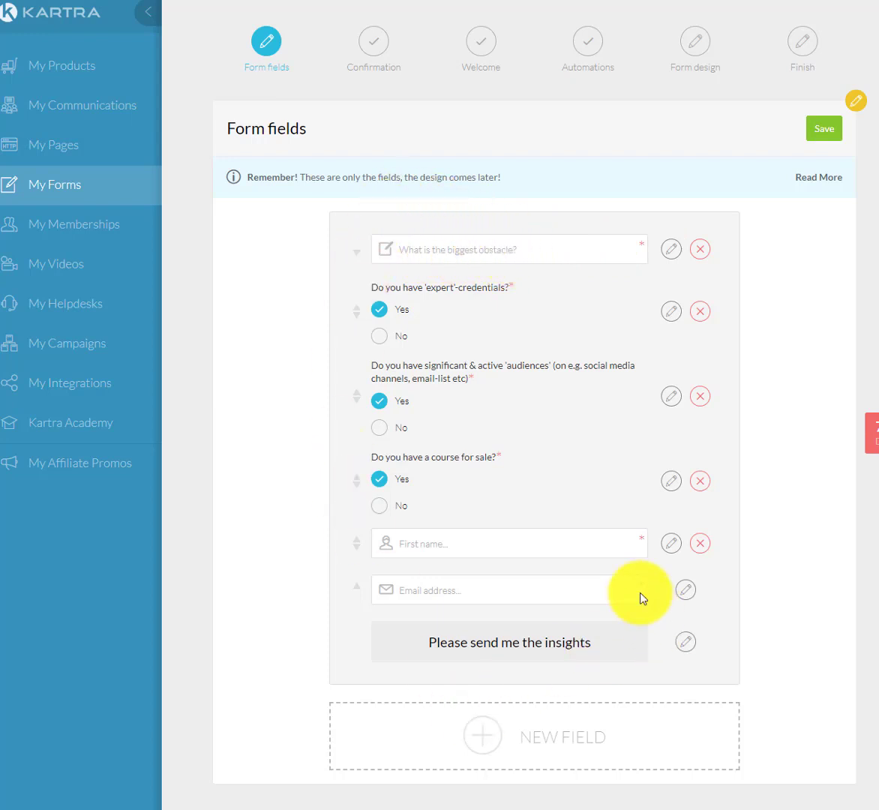
Recheck the filled-in live form tab, then return to the Kartra form editor.
left_click(721, 2)
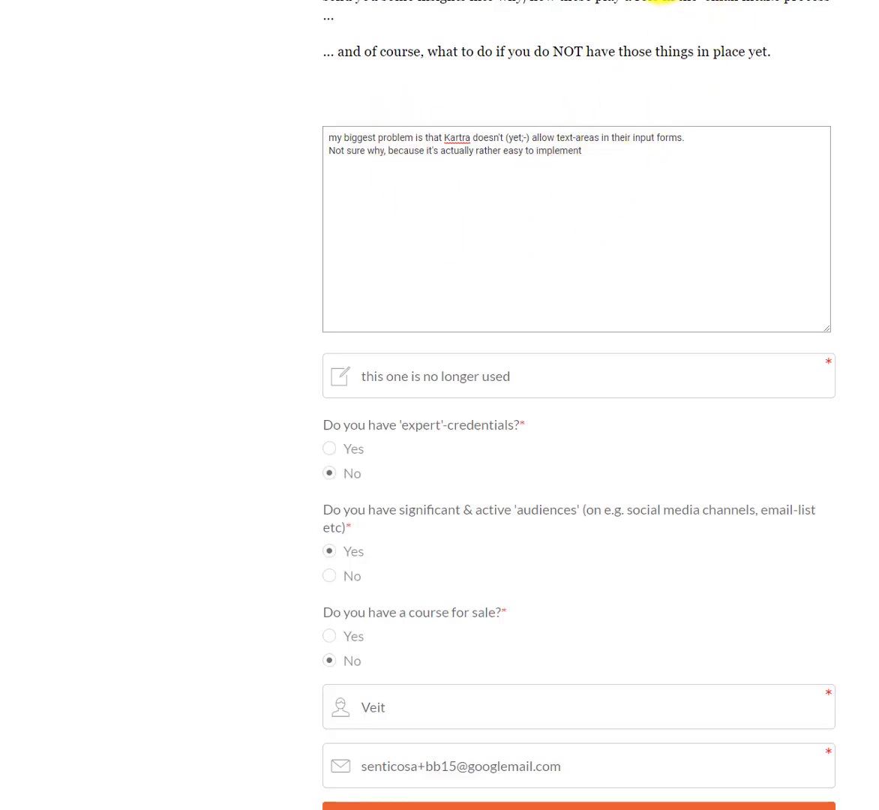
left_click(533, 1)
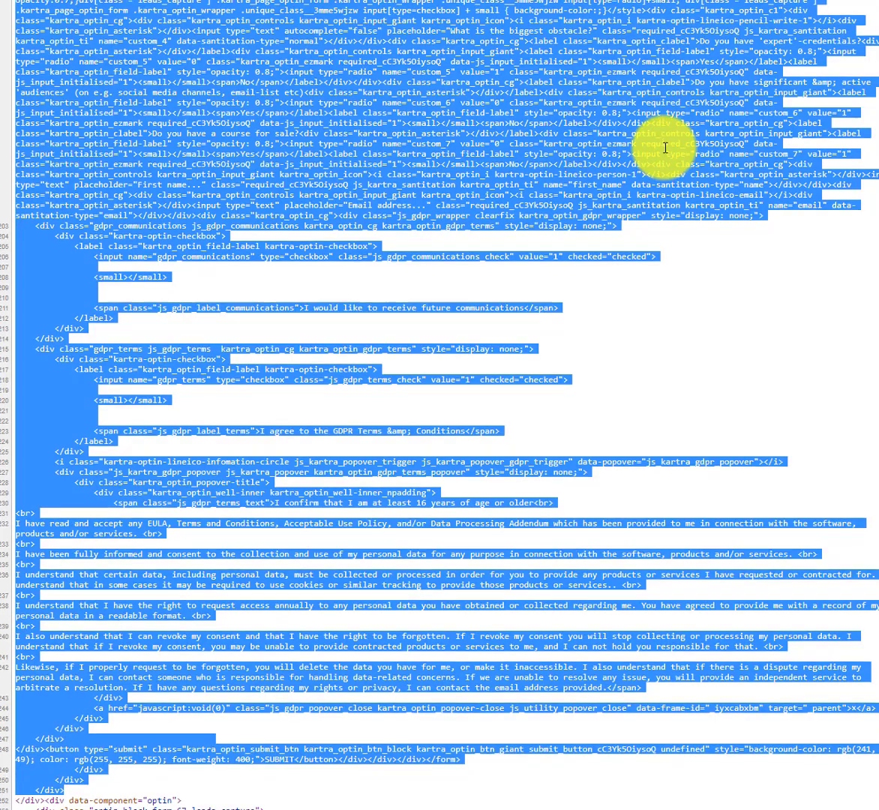
scroll(664, 147, "up", 5)
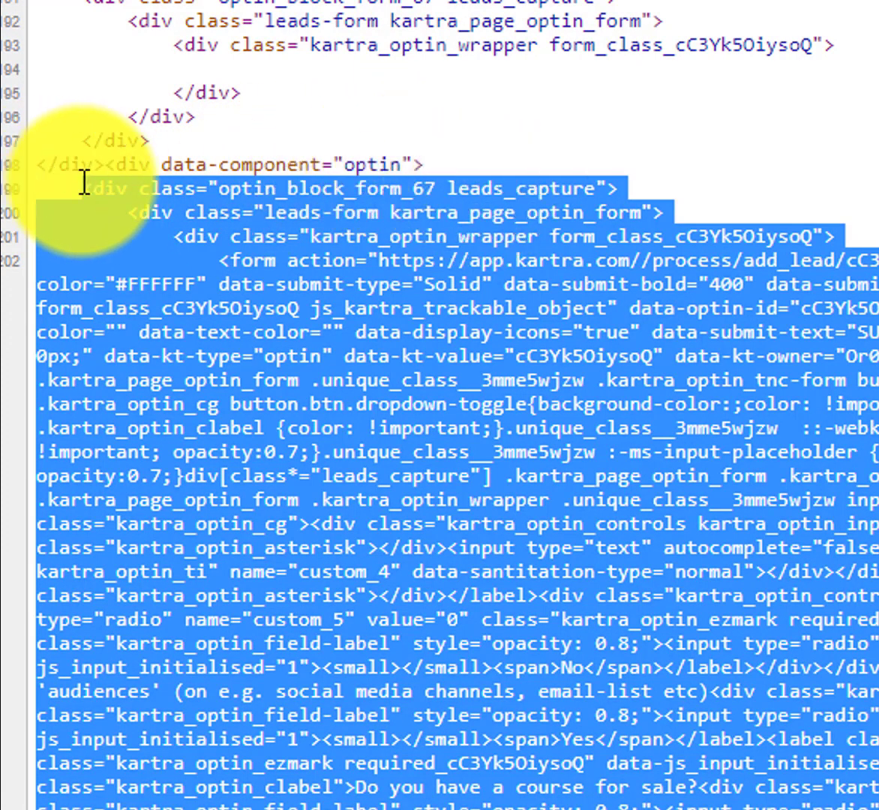
left_click(122, 192)
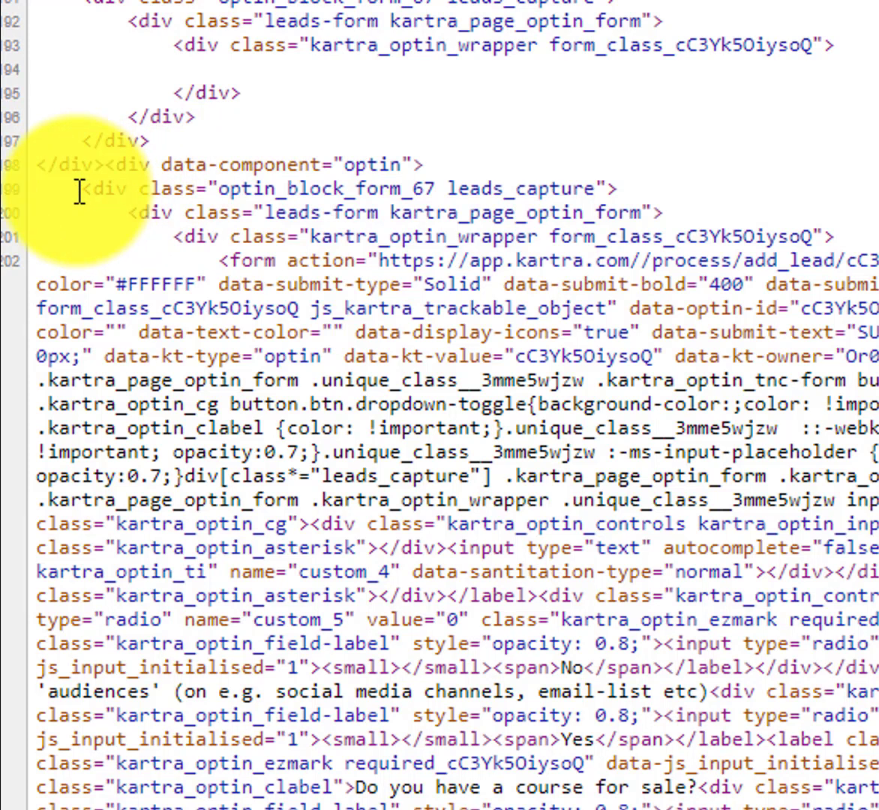
left_click_drag(429, 239, 829, 237)
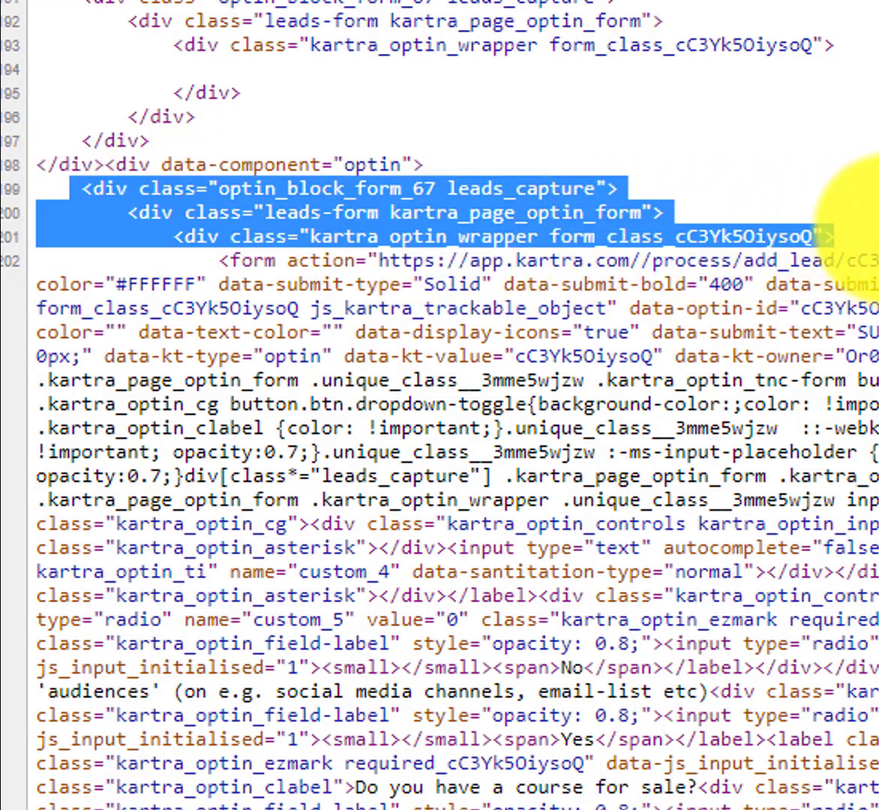
left_click(216, 258)
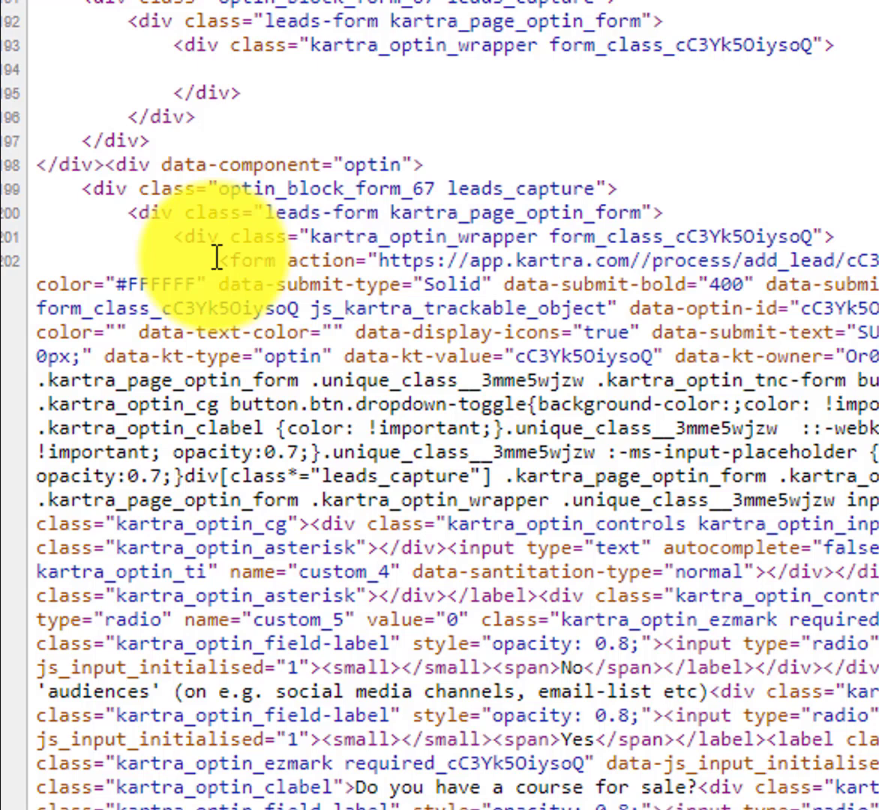
scroll(216, 258, "down", 10)
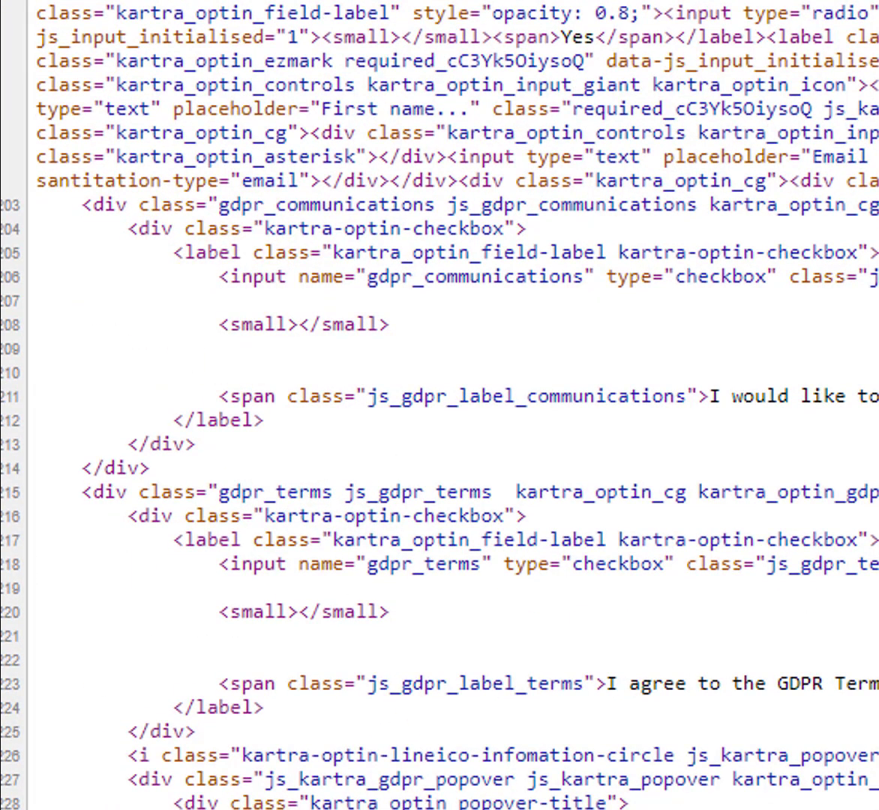
scroll(731, 660, "up", 7)
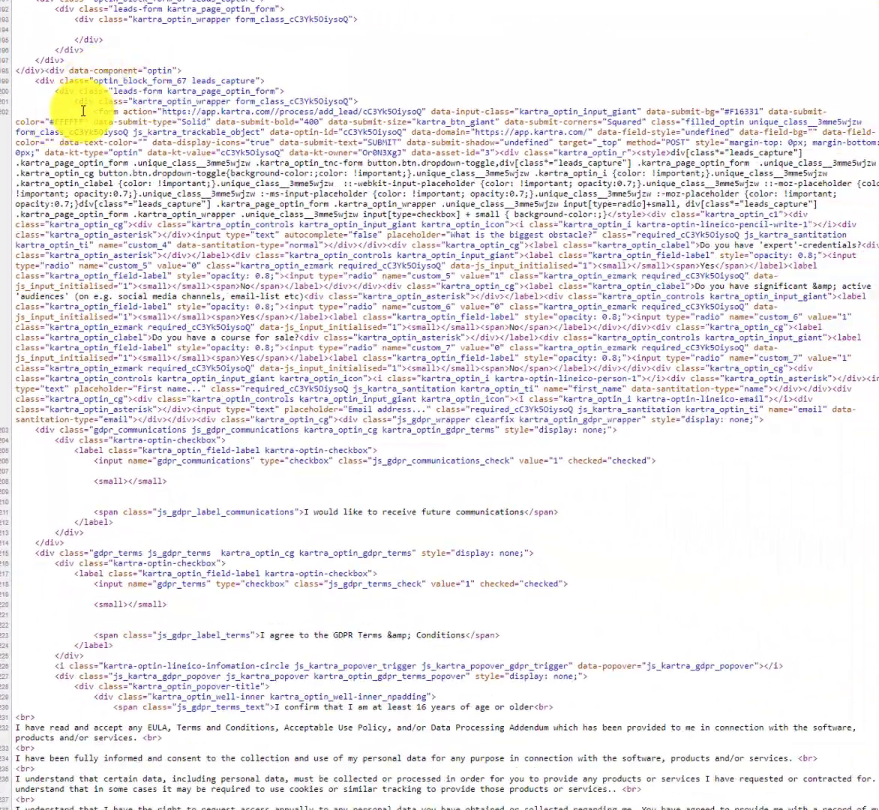
left_click_drag(94, 110, 122, 111)
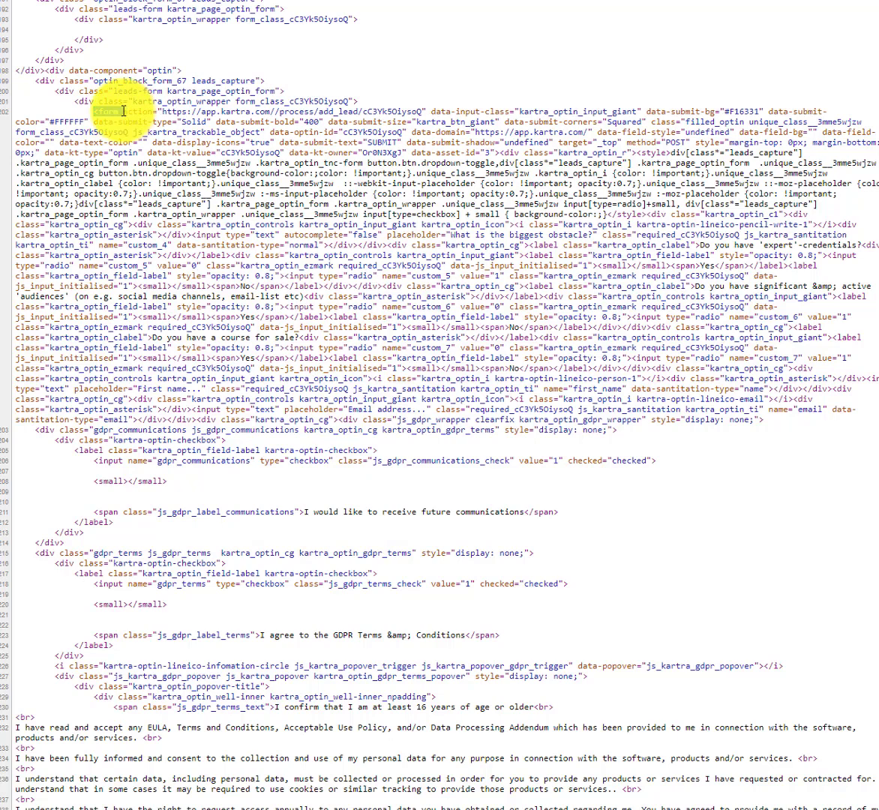
scroll(289, 216, "down", 1)
scroll(291, 224, "down", 6)
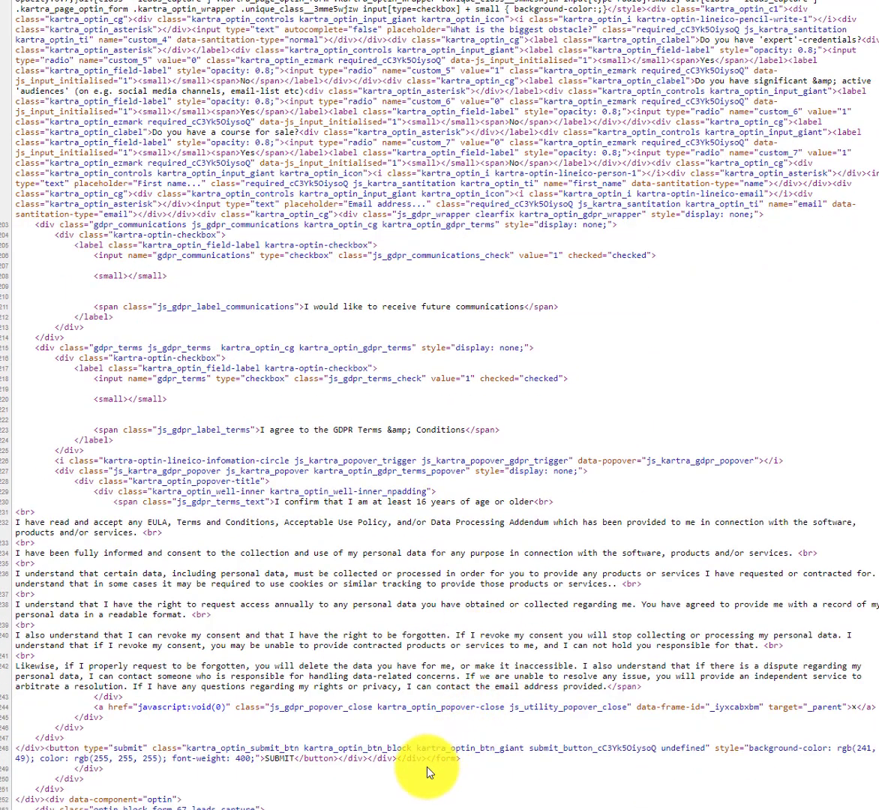
left_click_drag(426, 758, 461, 758)
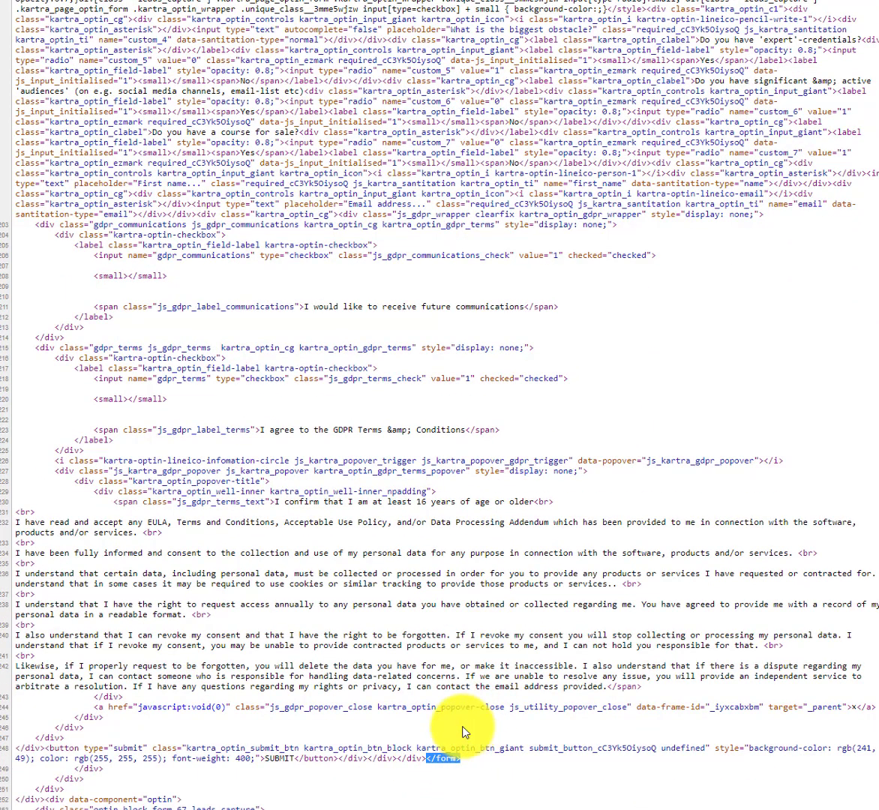
scroll(375, 262, "up", 6)
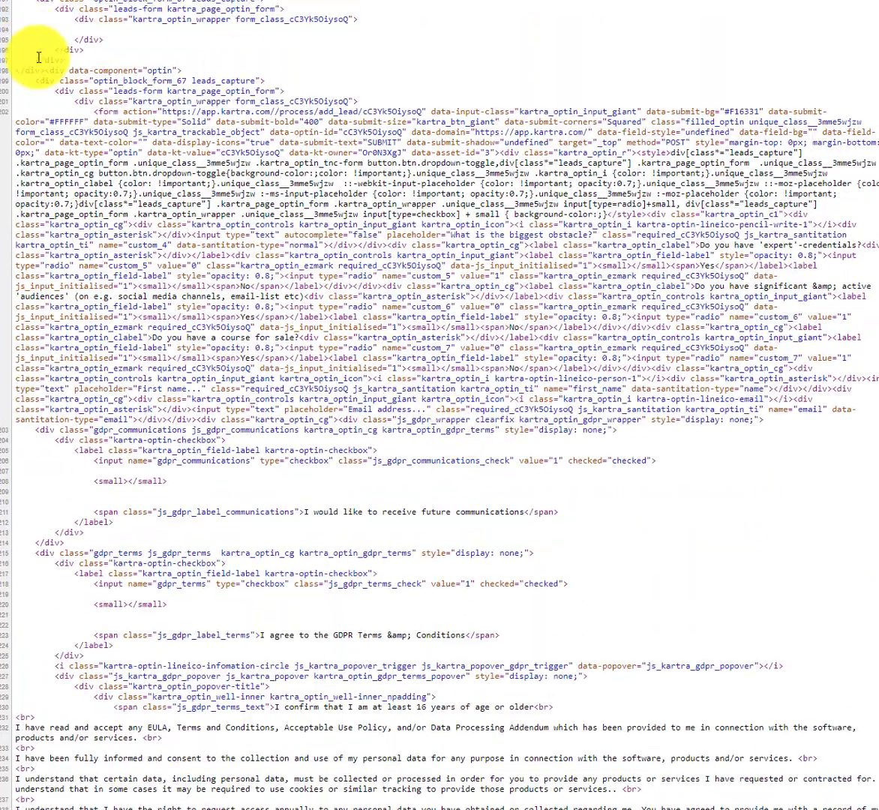
left_click_drag(34, 80, 362, 101)
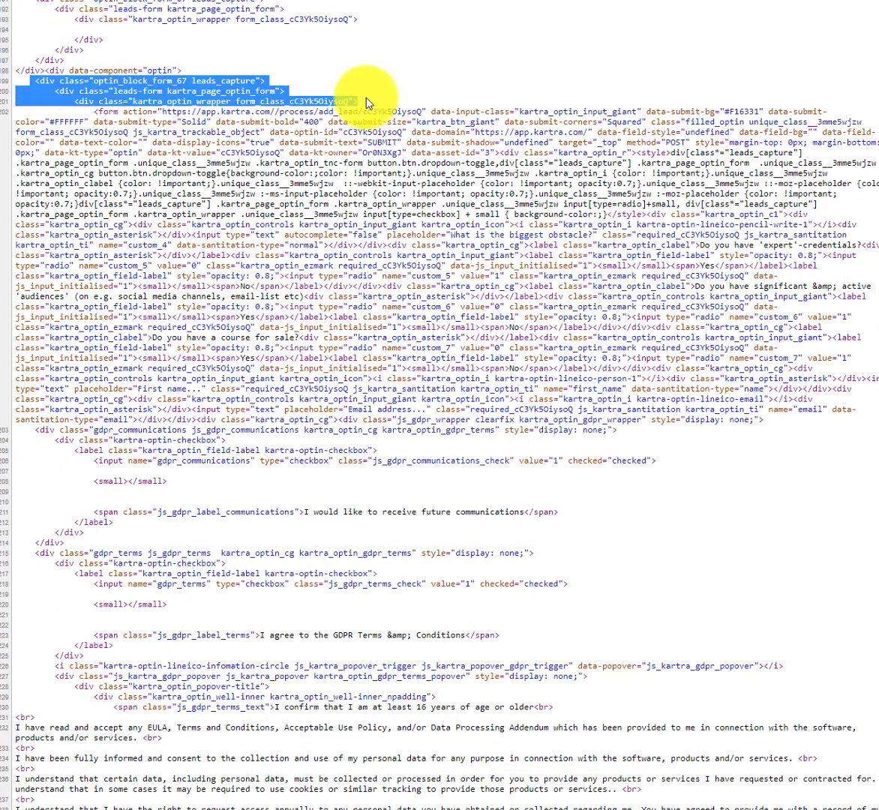
left_click(70, 94)
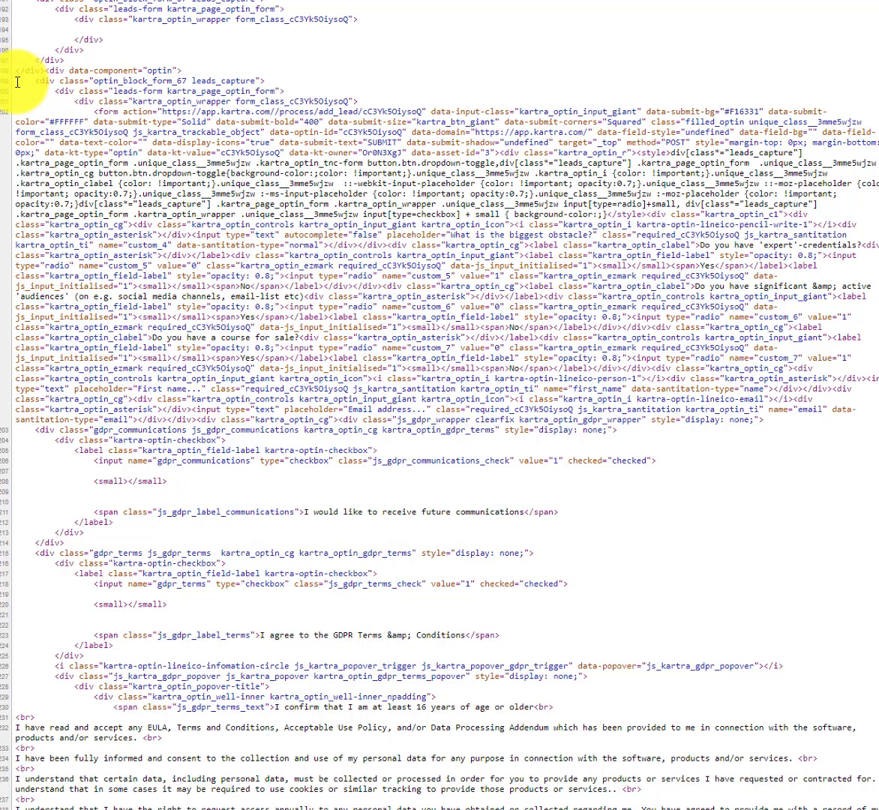
left_click_drag(17, 81, 113, 162)
left_click(204, 93)
left_click_drag(181, 70, 463, 656)
scroll(398, 736, "down", 13)
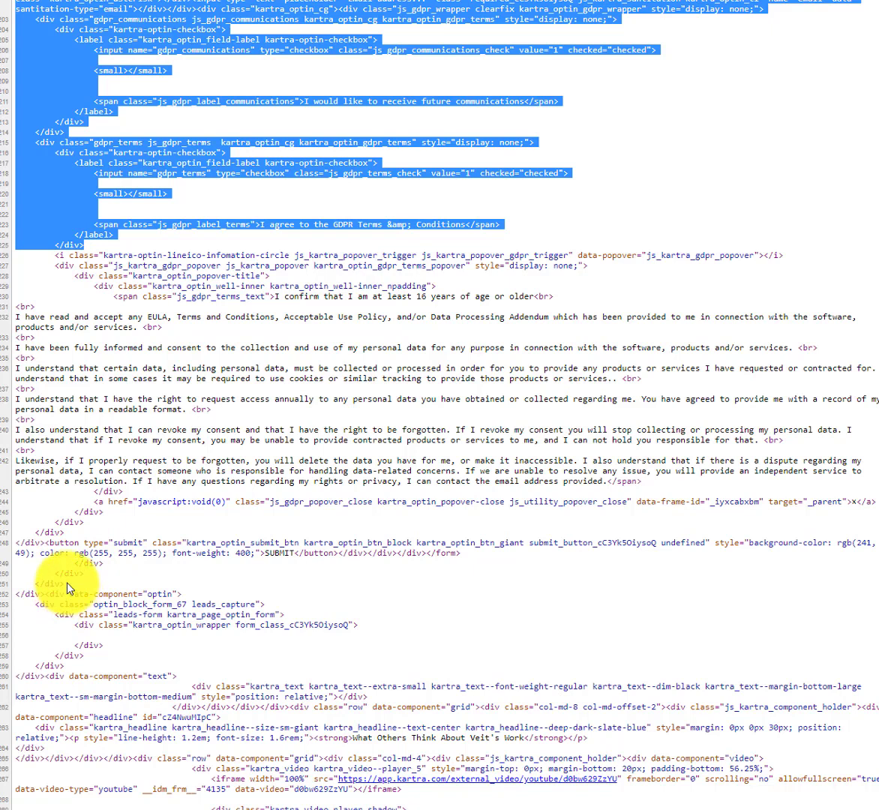
left_click(67, 588, "shift")
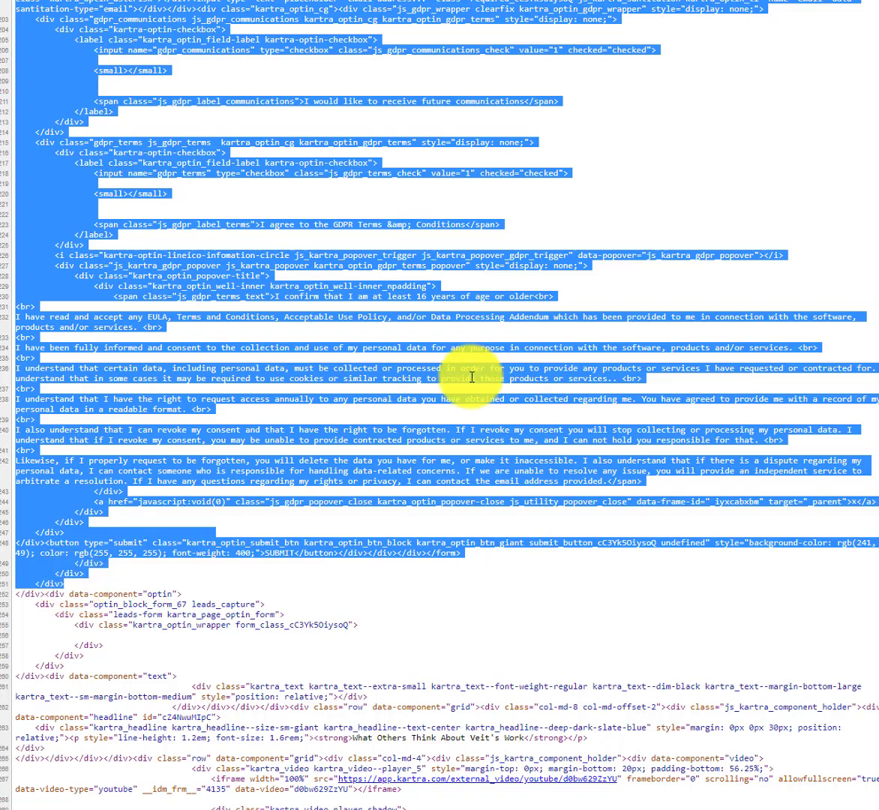
scroll(344, 470, "up", 15)
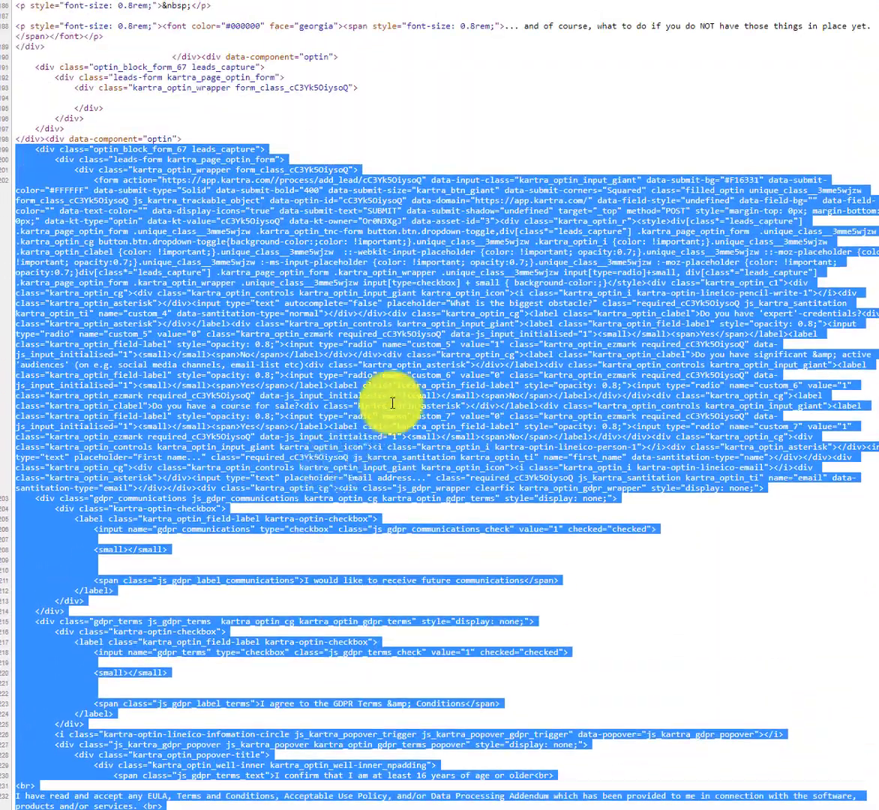
left_click(364, 185)
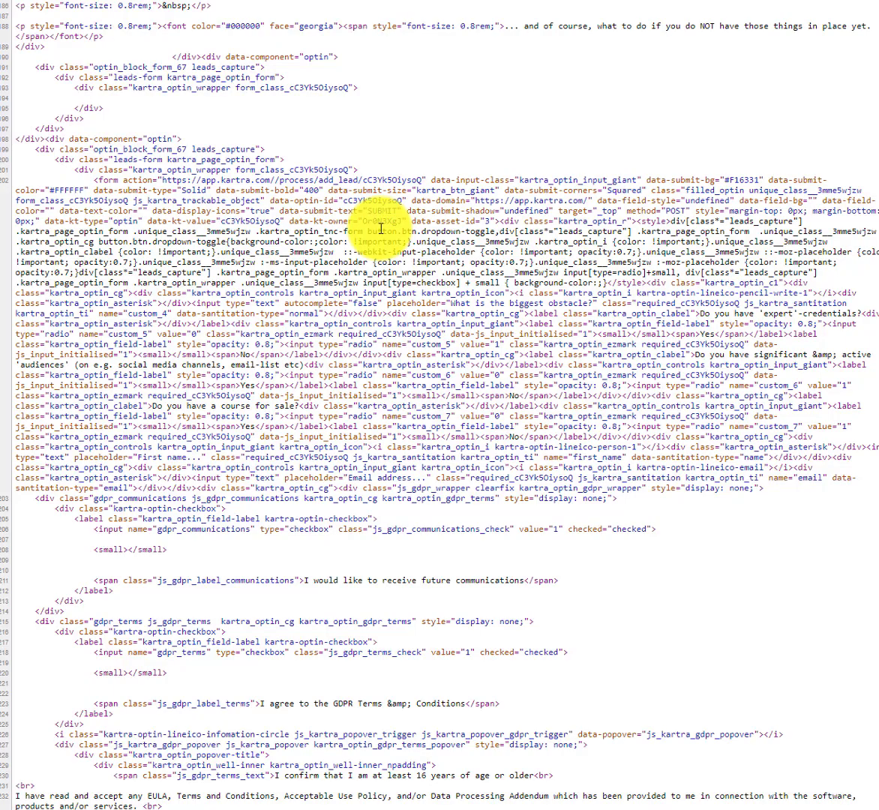
key("ctrl+shift+Tab")
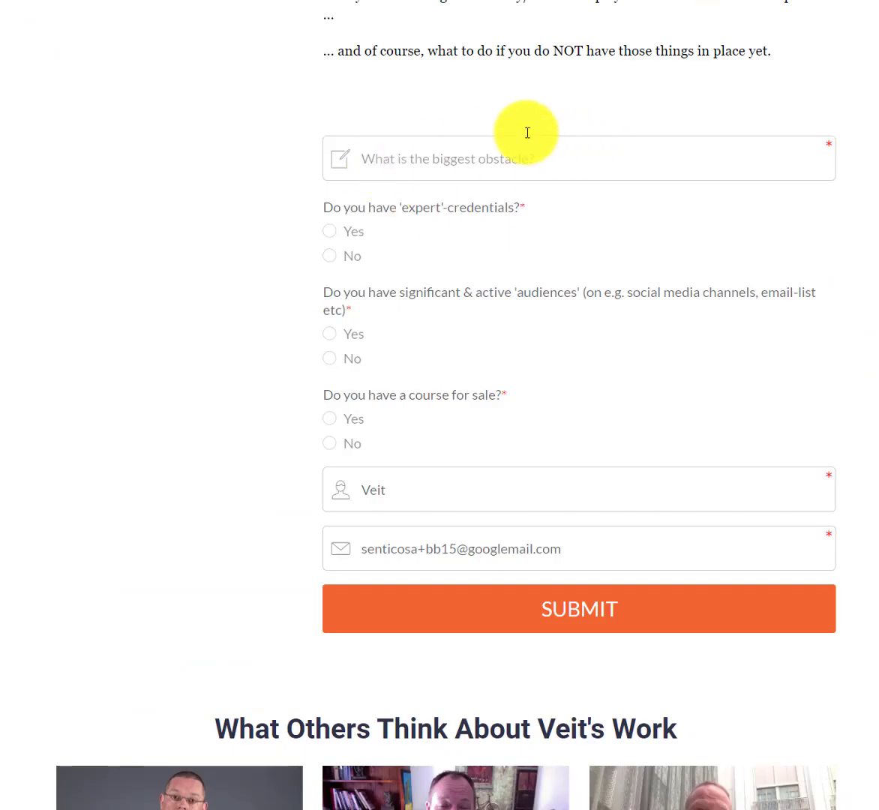
key("ctrl+shift+Tab")
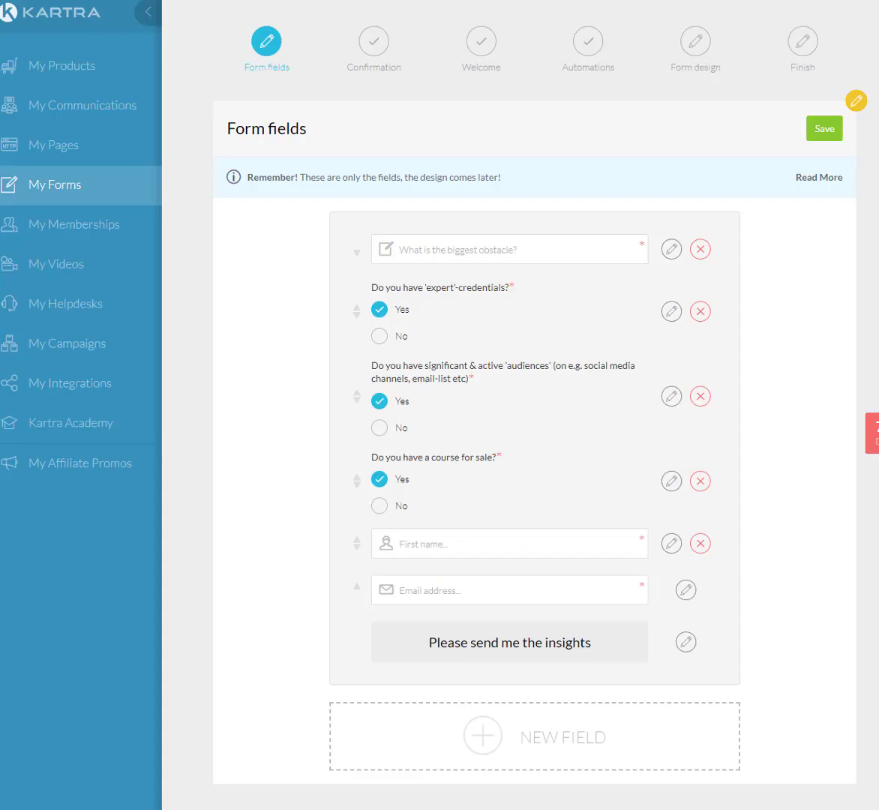
key("ctrl+Tab")
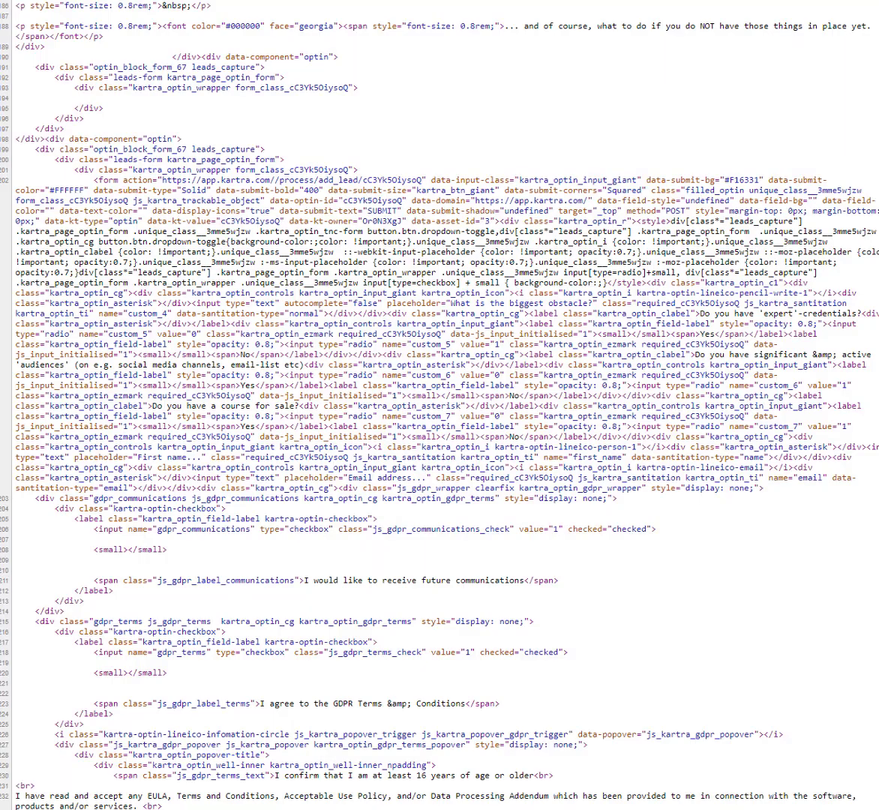
Highlight the single-line 'custom 4' obstacle <input> tag in the opt-in page source.
scroll(381, 237, "up", 10)
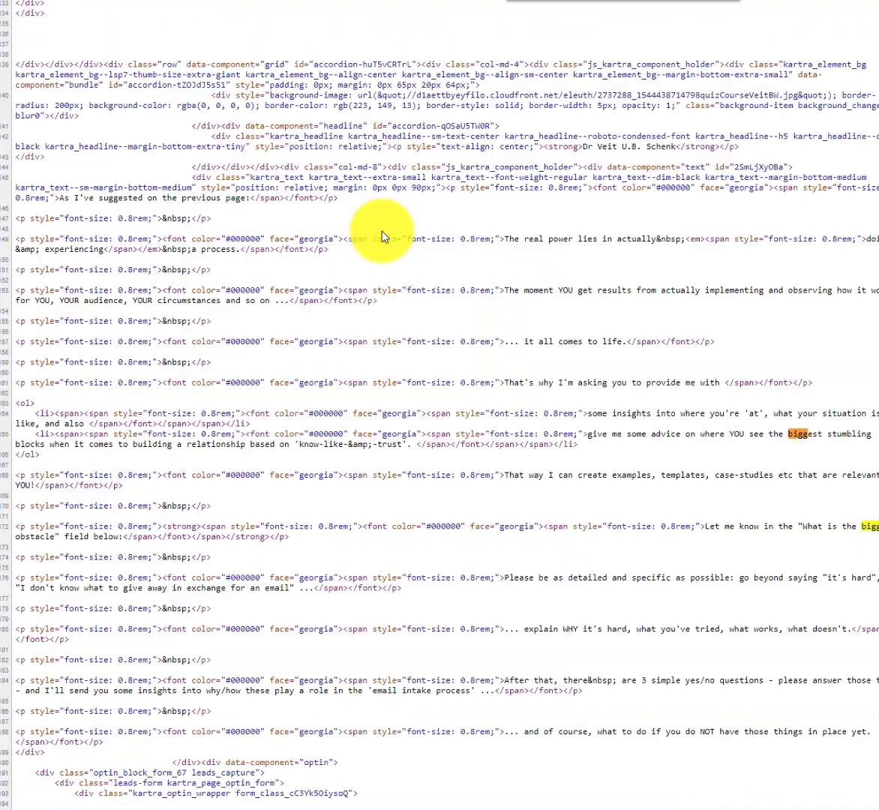
scroll(382, 237, "down", 8)
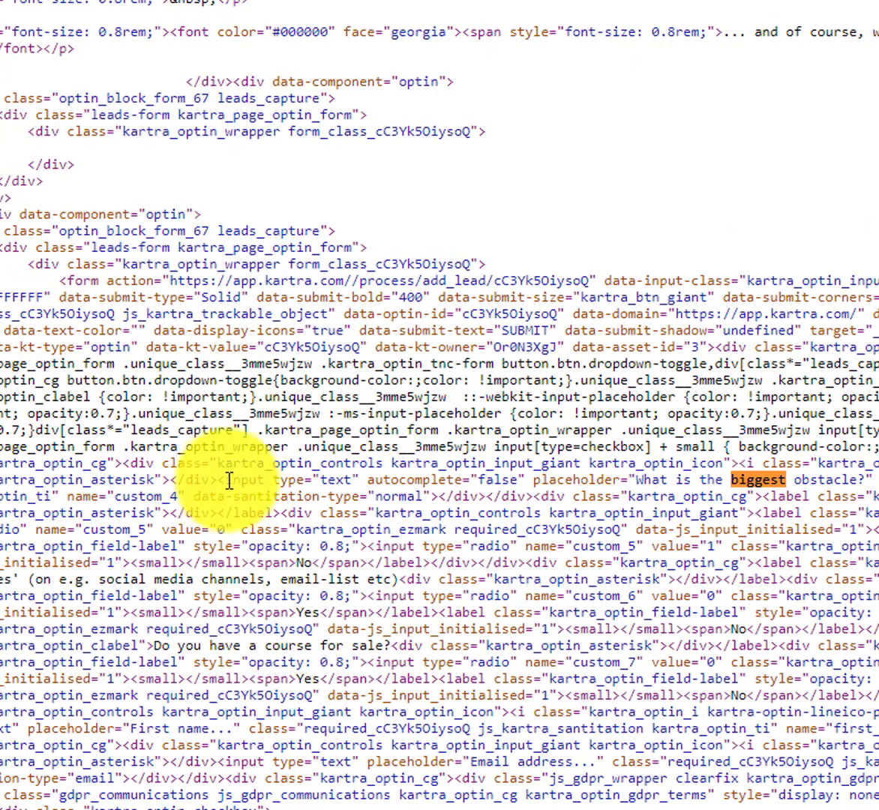
left_click_drag(229, 480, 216, 480)
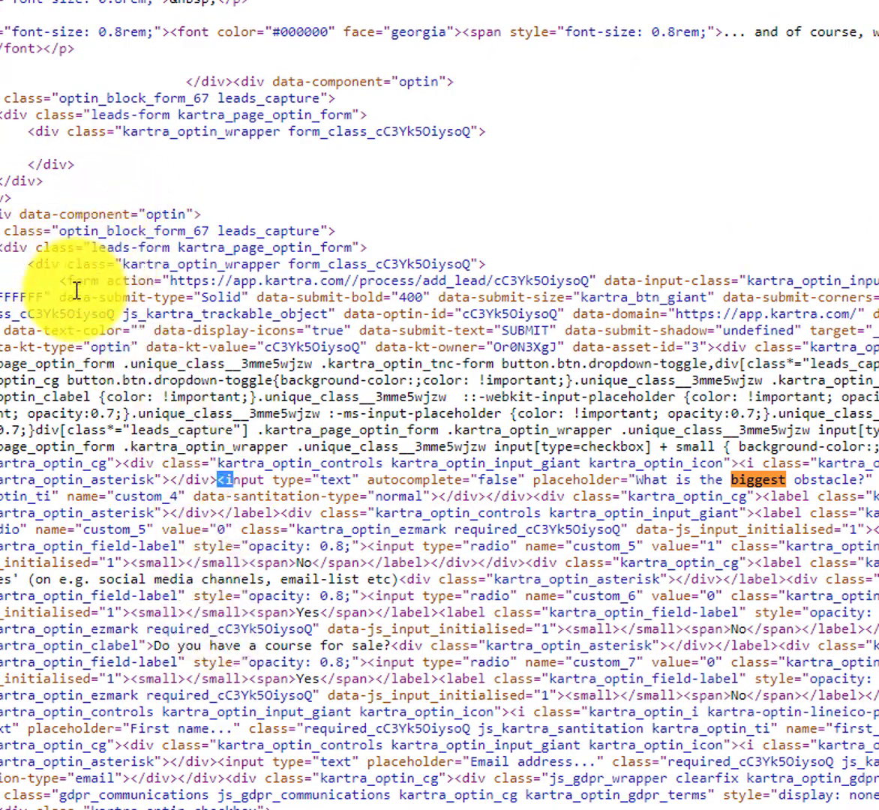
left_click_drag(65, 280, 249, 422)
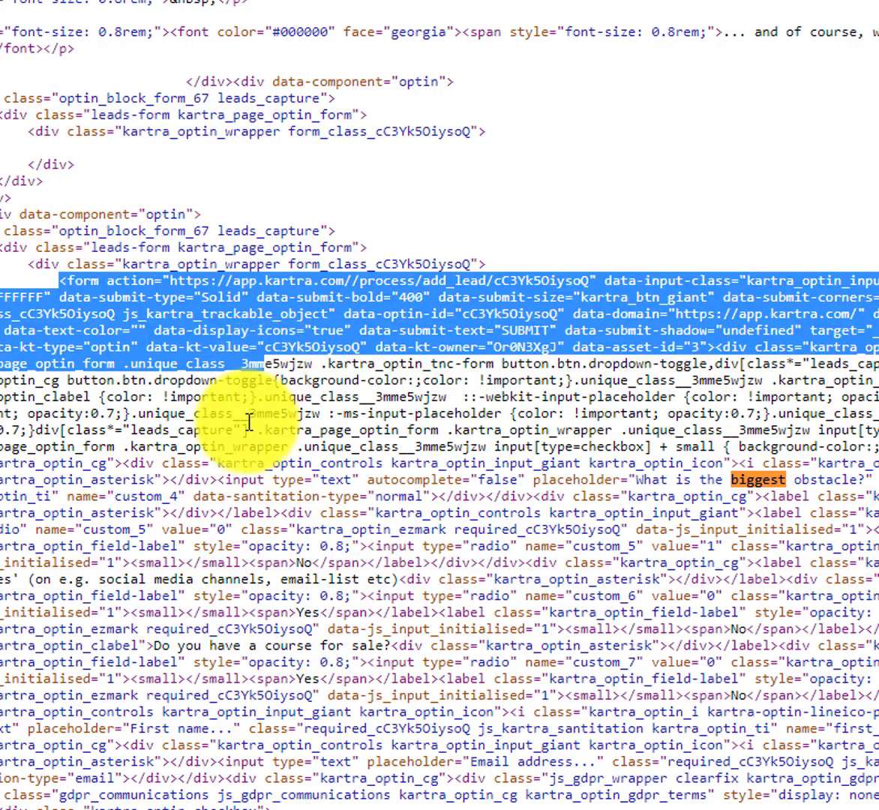
left_click(224, 481)
left_click_drag(218, 479, 437, 496)
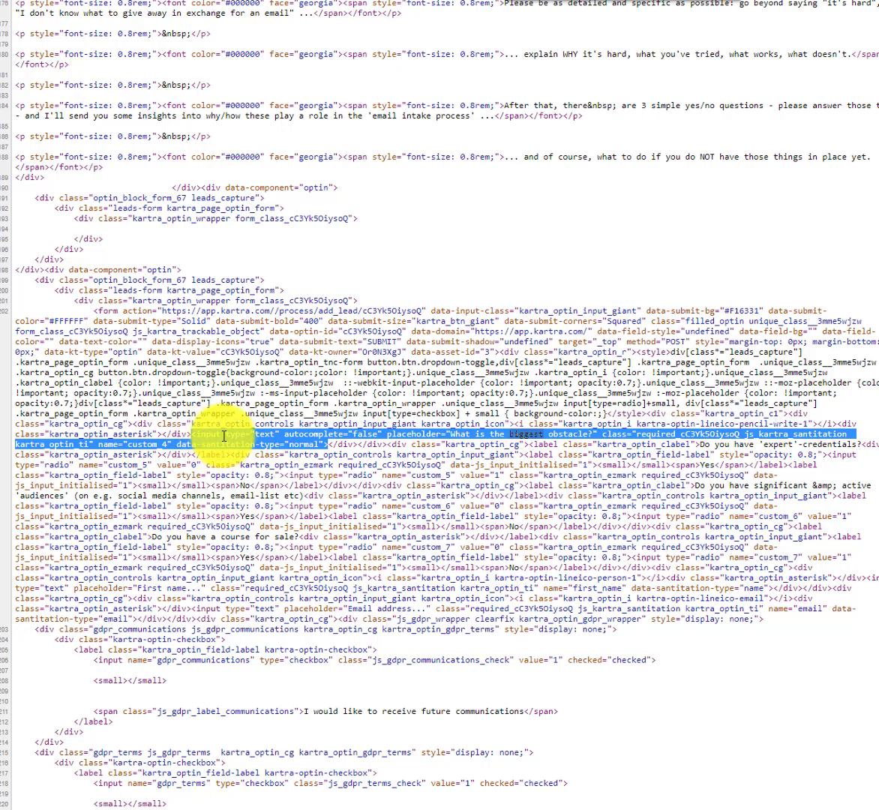
left_click(98, 443)
left_click_drag(99, 443, 171, 442)
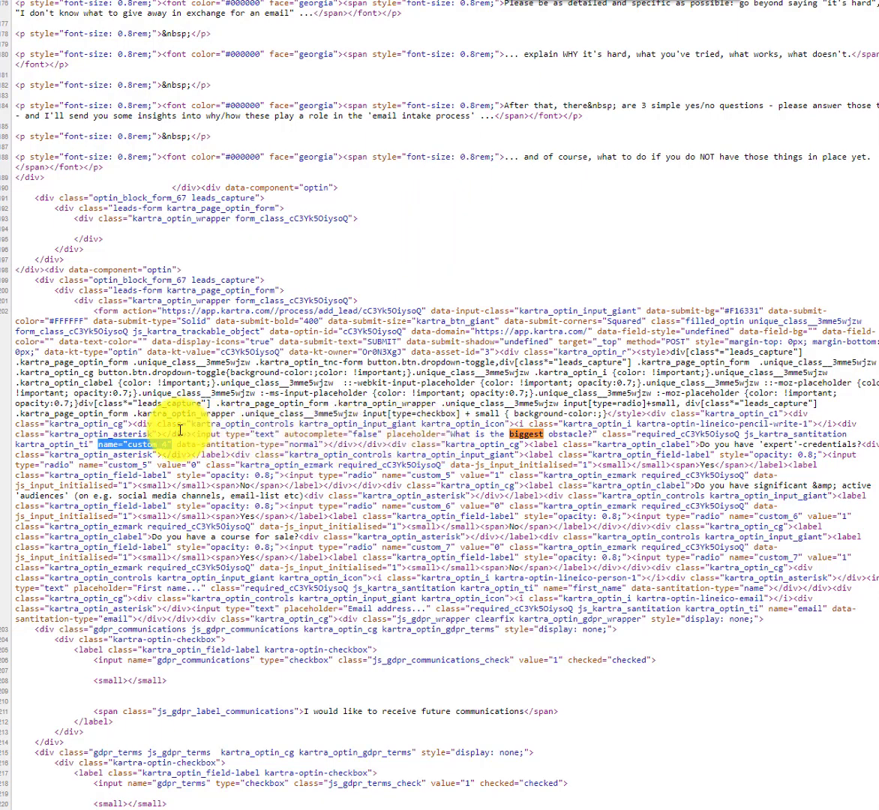
left_click_drag(192, 434, 173, 443)
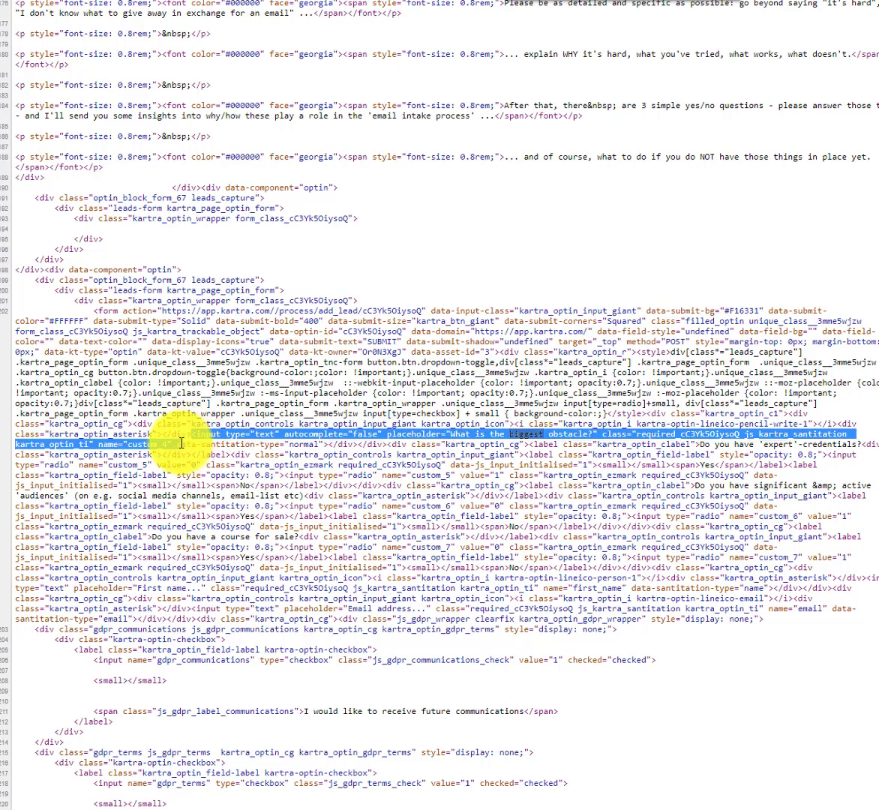
left_click(86, 441)
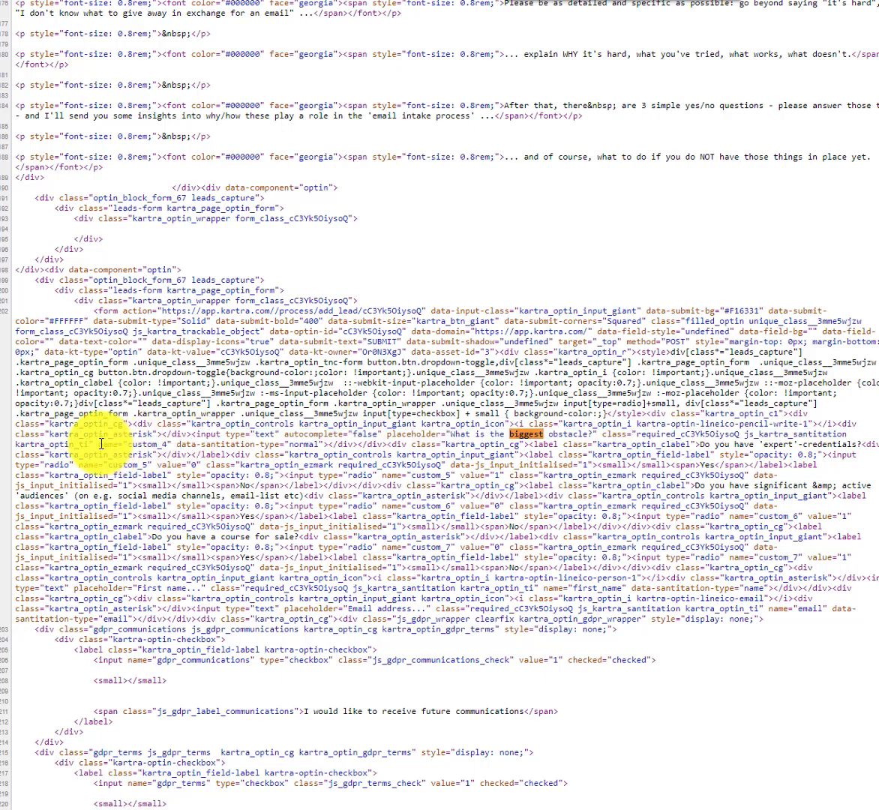
left_click_drag(127, 443, 169, 444)
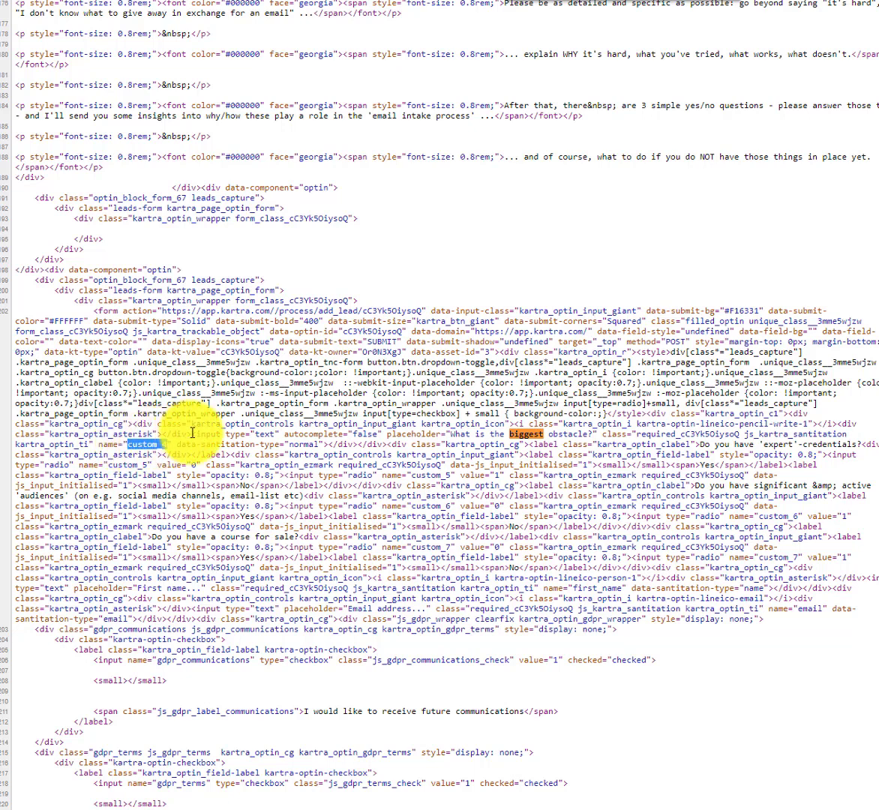
left_click_drag(192, 434, 325, 443)
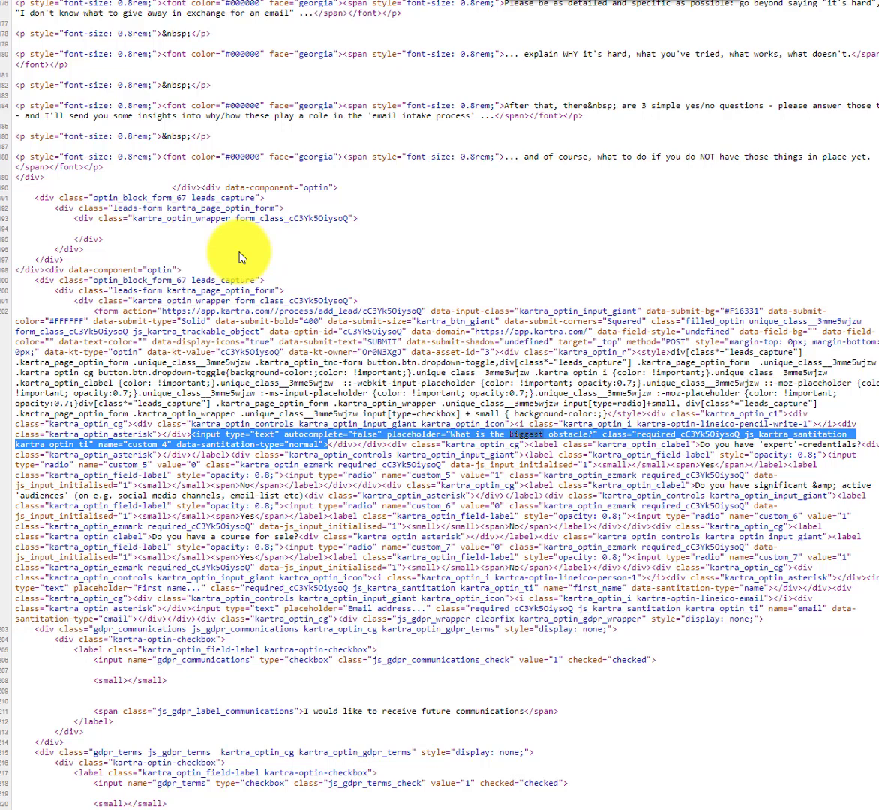
left_click_drag(98, 310, 165, 315)
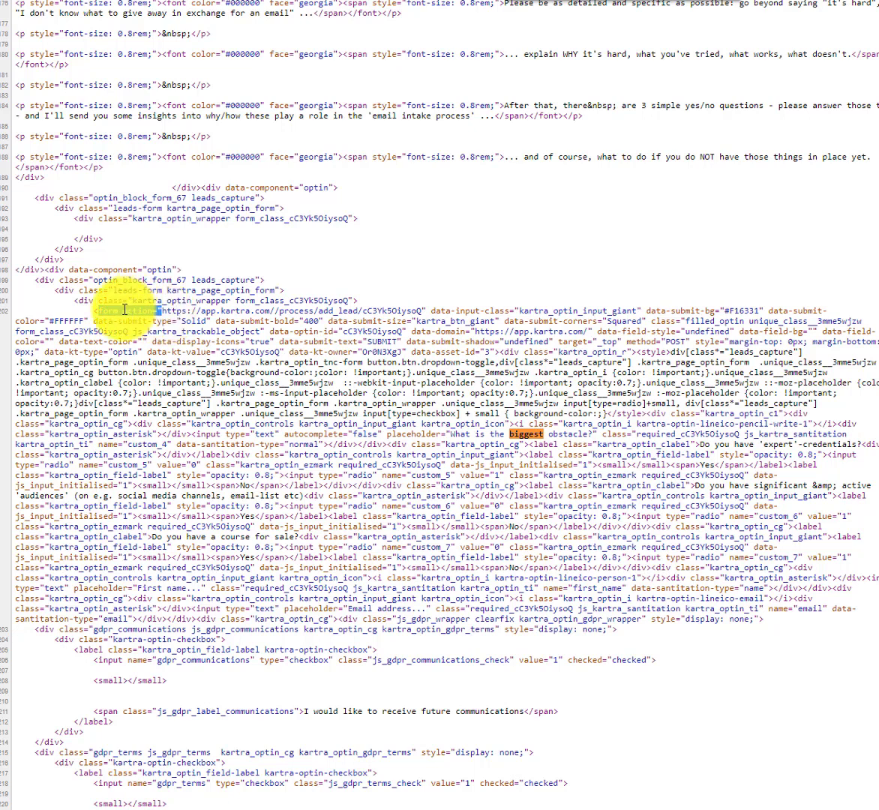
left_click(156, 318)
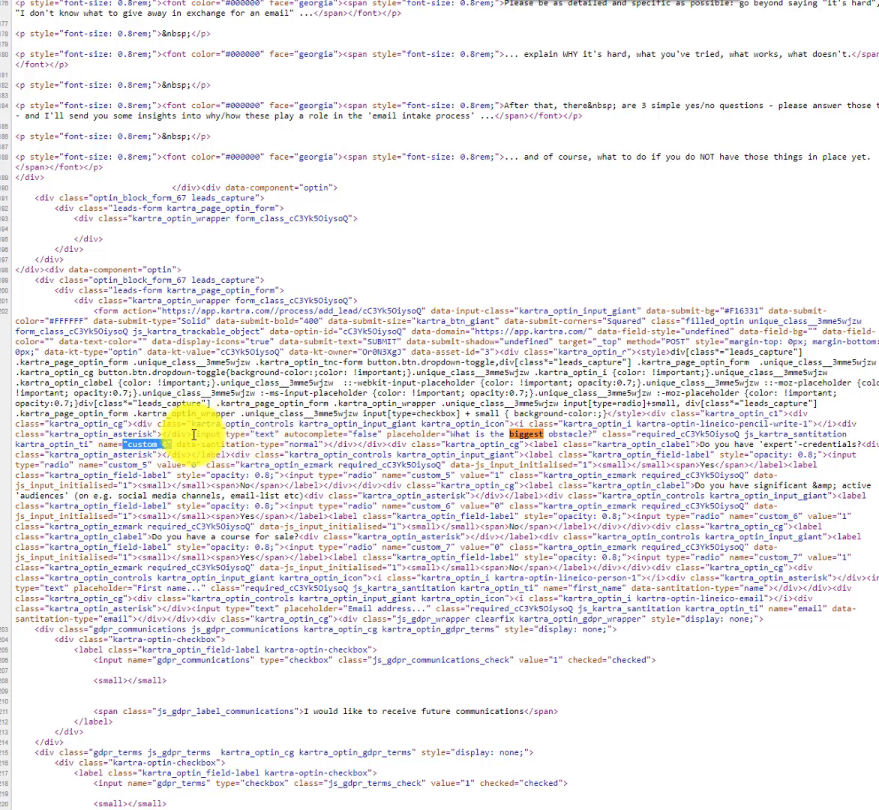
left_click_drag(192, 434, 316, 442)
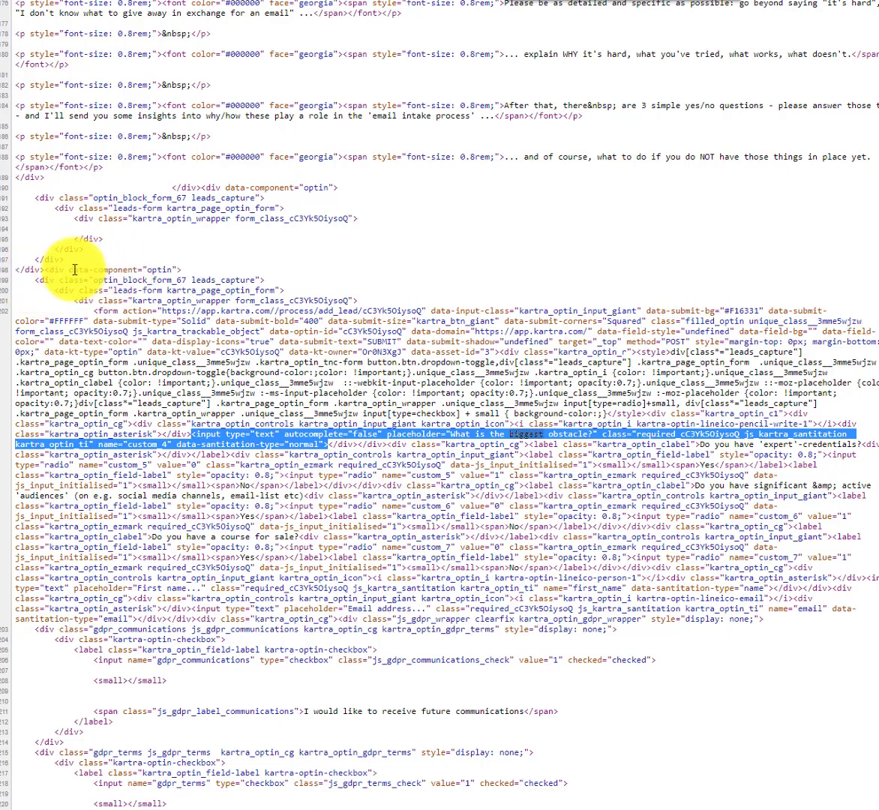
Select the full opt-in form markup from line 199 to 251, then go back to the page builder.
left_click_drag(66, 269, 200, 276)
left_click(43, 284)
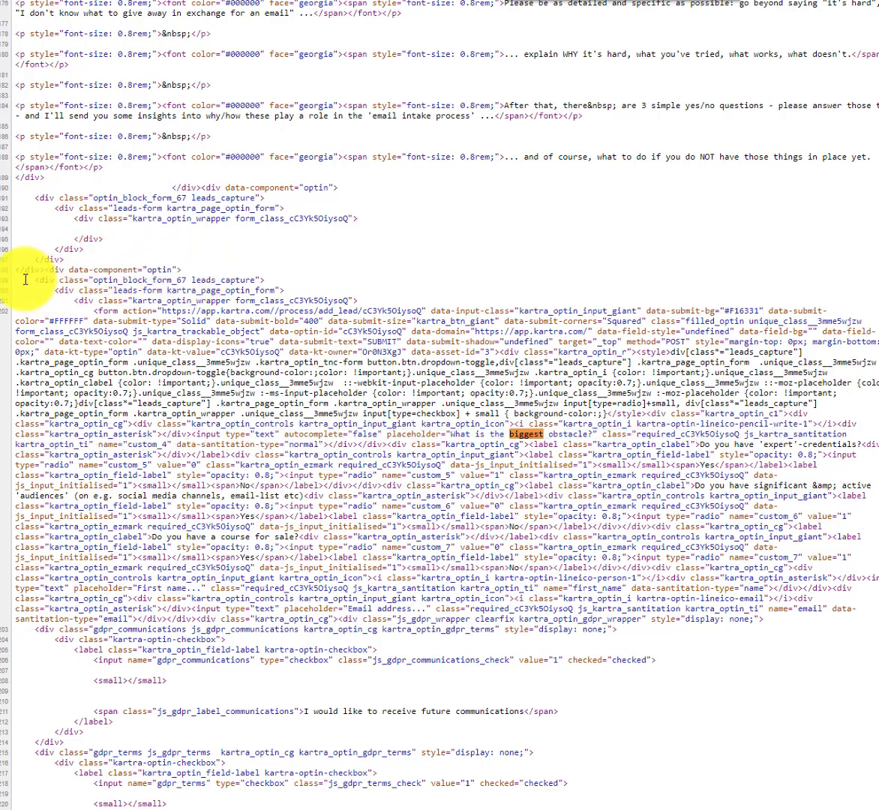
left_click_drag(25, 279, 63, 281)
scroll(188, 341, "down", 7)
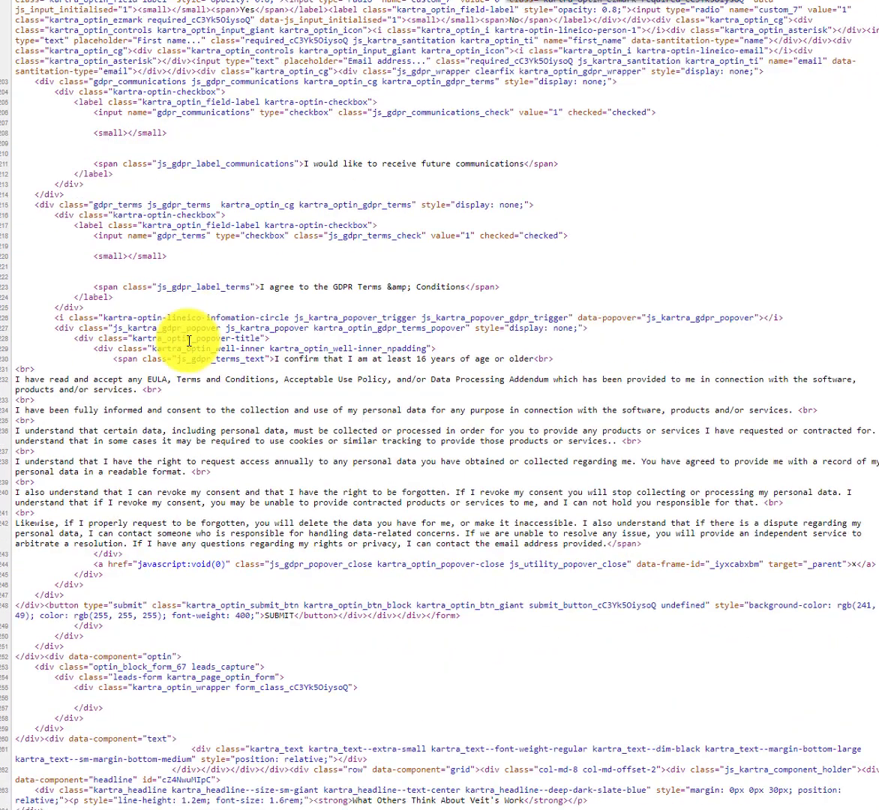
scroll(189, 341, "down", 1)
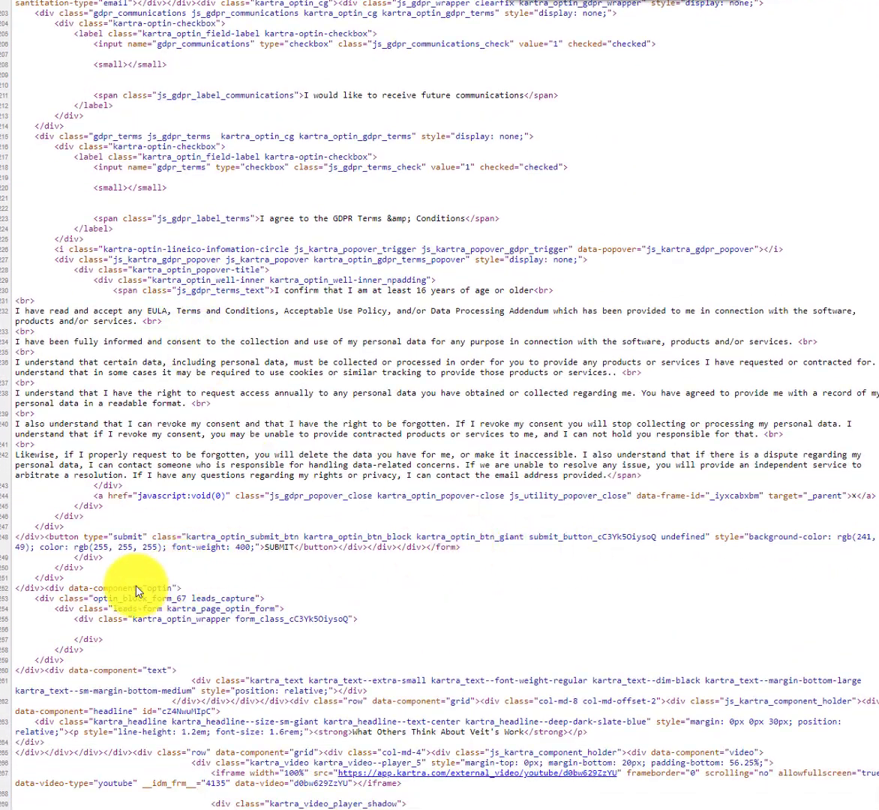
left_click(67, 584, "shift")
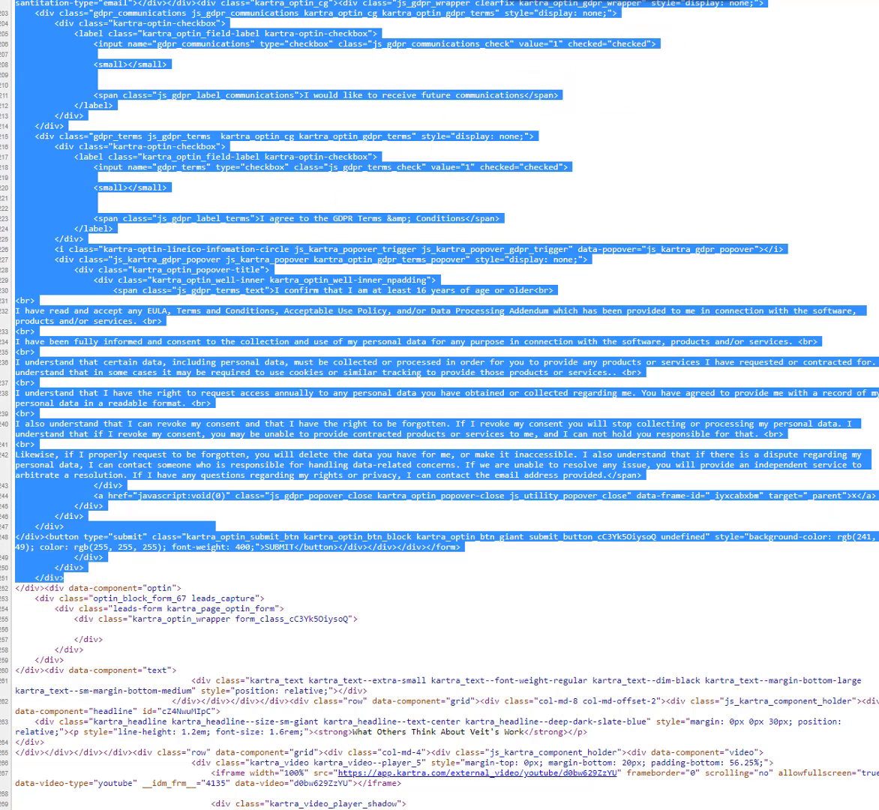
key("ctrl+Tab")
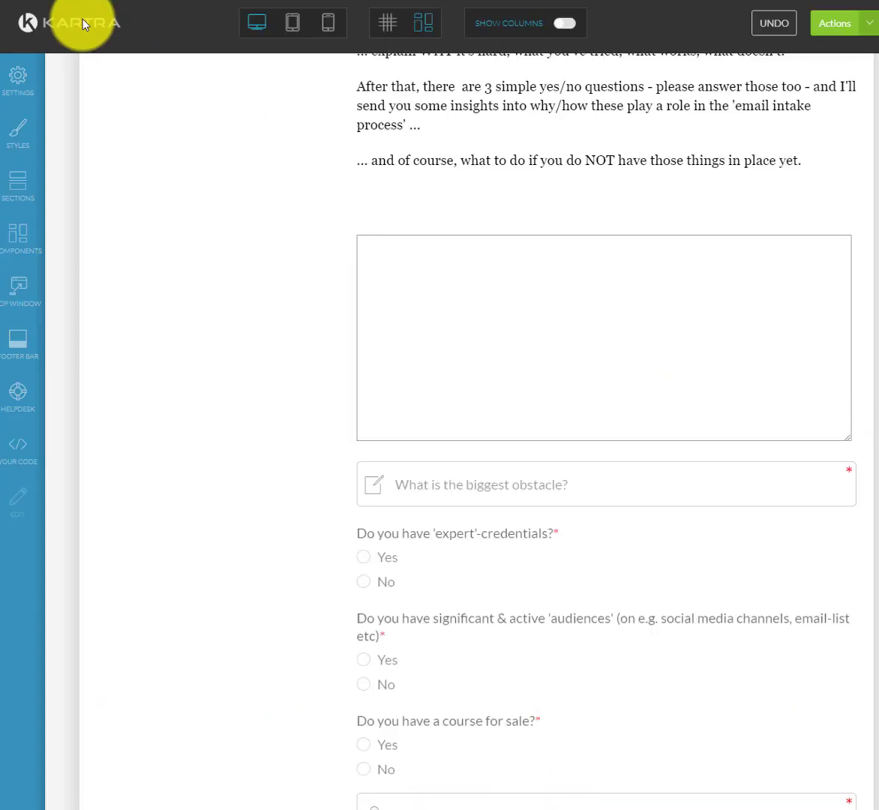
Drag a Your Code custom HTML block onto the page just above the empty text box.
scroll(637, 264, "up", 5)
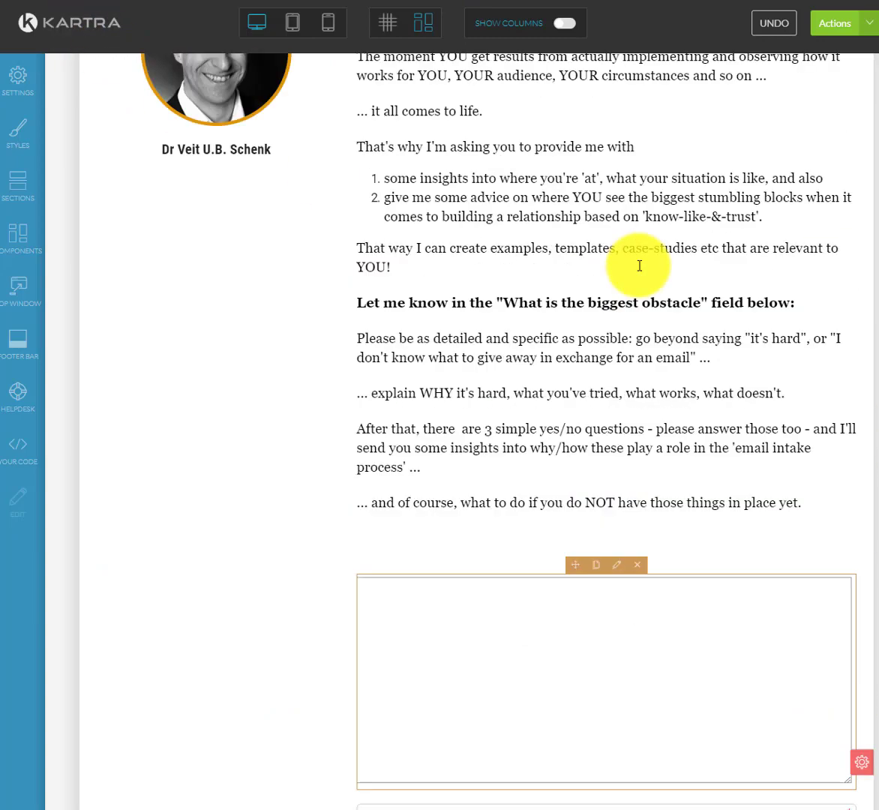
scroll(638, 266, "up", 4)
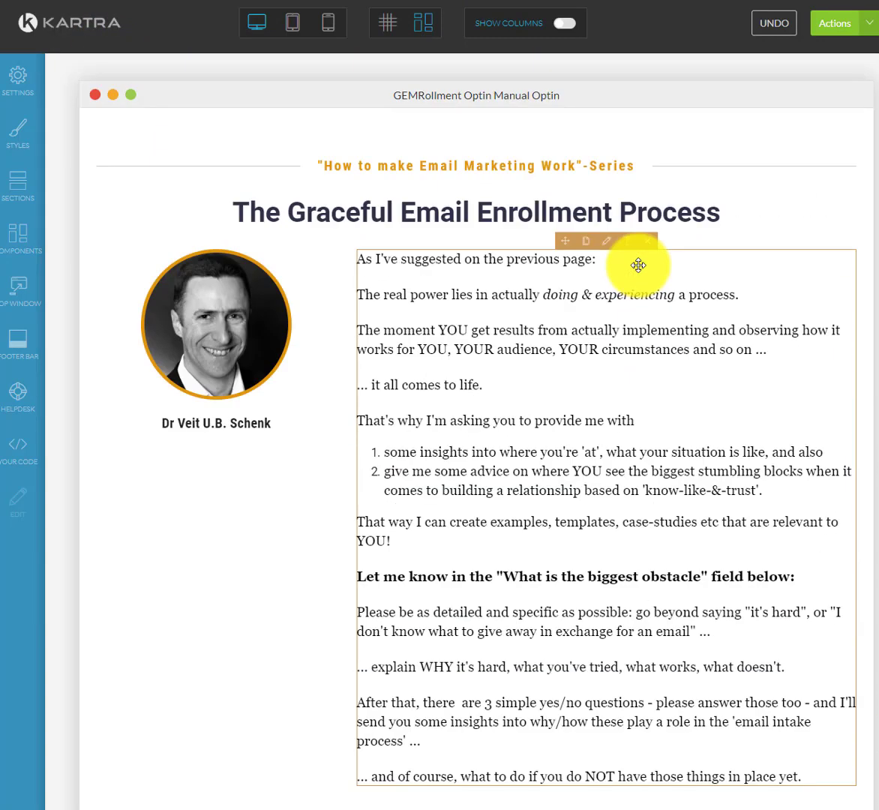
scroll(639, 265, "down", 3)
scroll(638, 266, "down", 5)
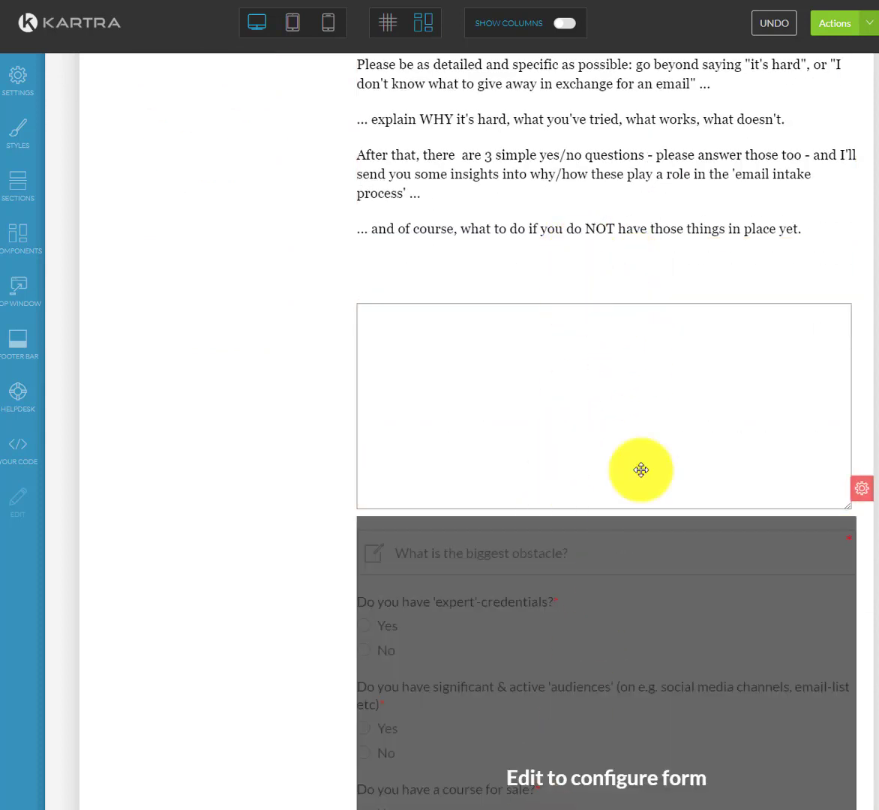
scroll(669, 431, "up", 4)
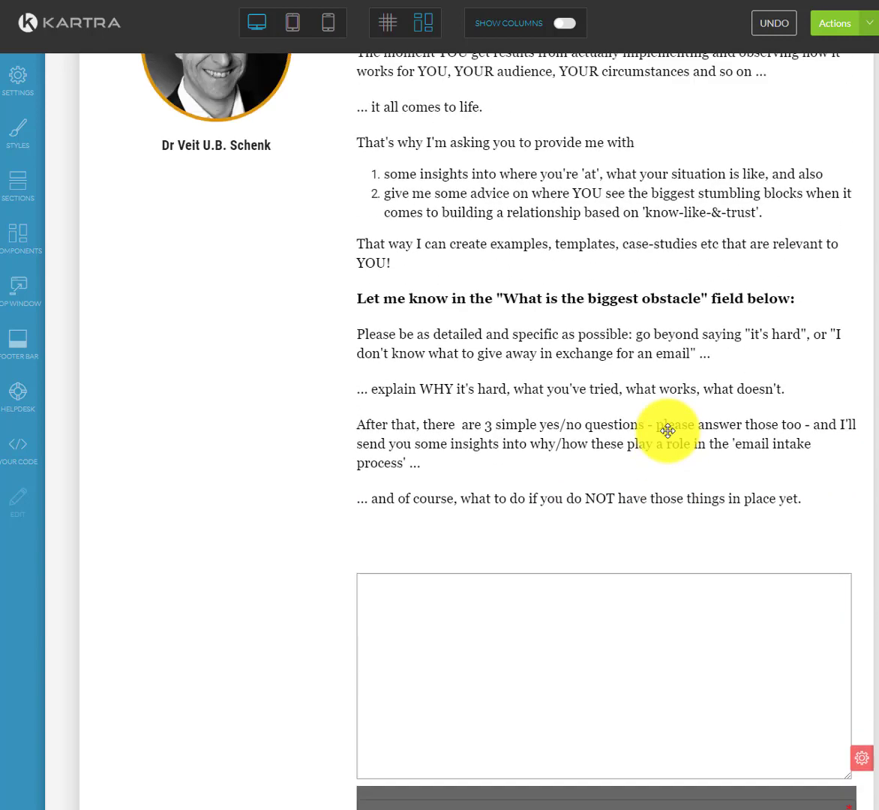
left_click(21, 450)
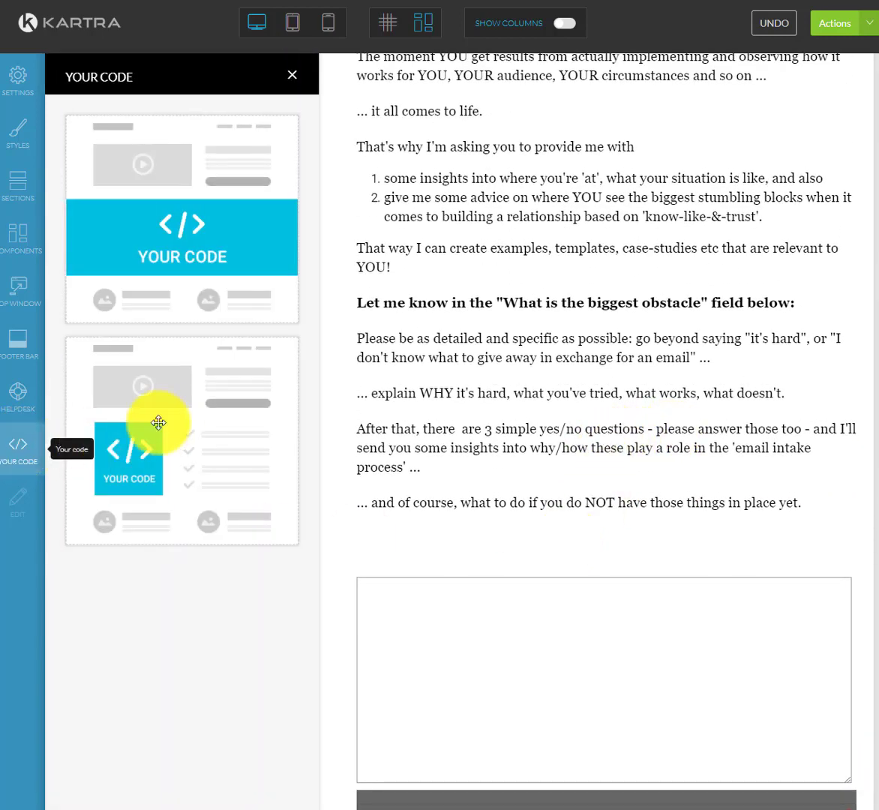
left_click_drag(127, 454, 555, 566)
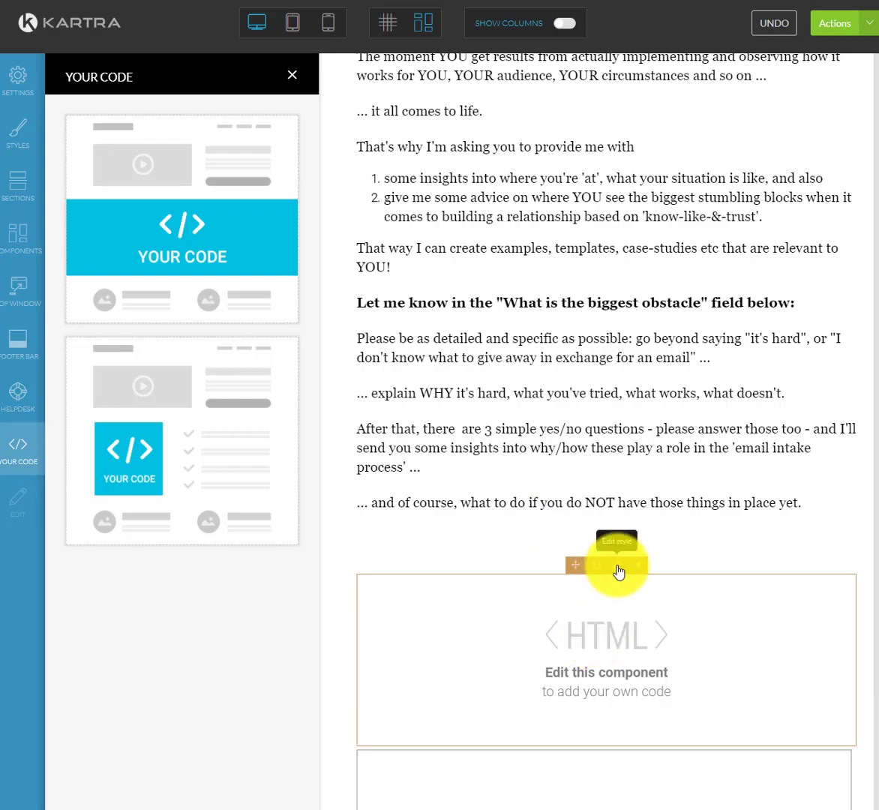
Paste the copied opt-in form HTML inside the new code block's data-embed wrapper.
left_click(617, 568)
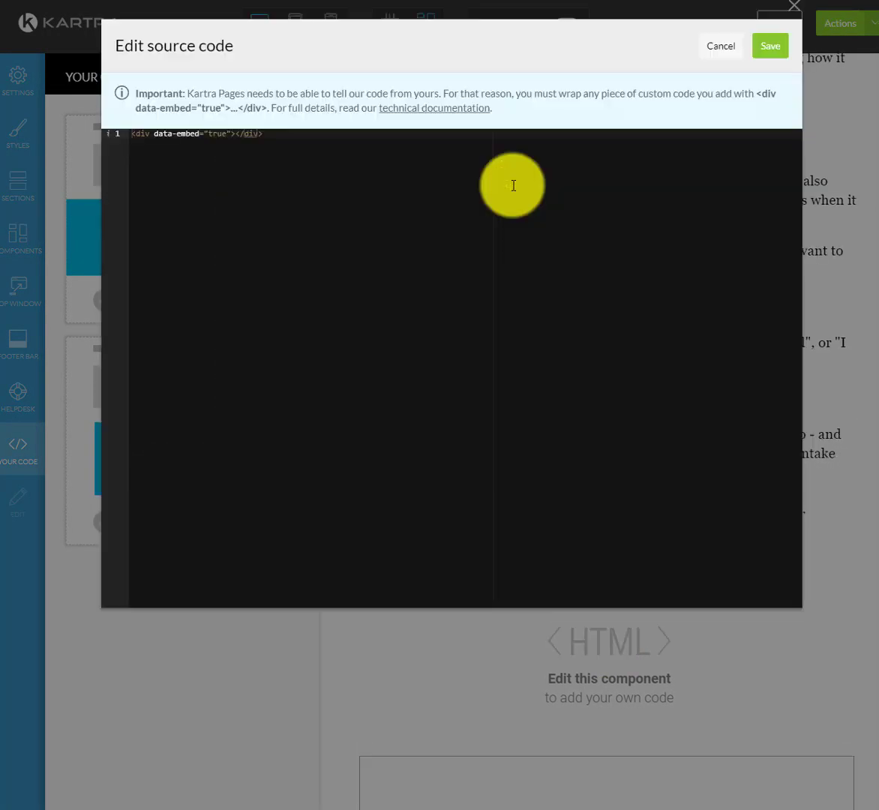
left_click(237, 133)
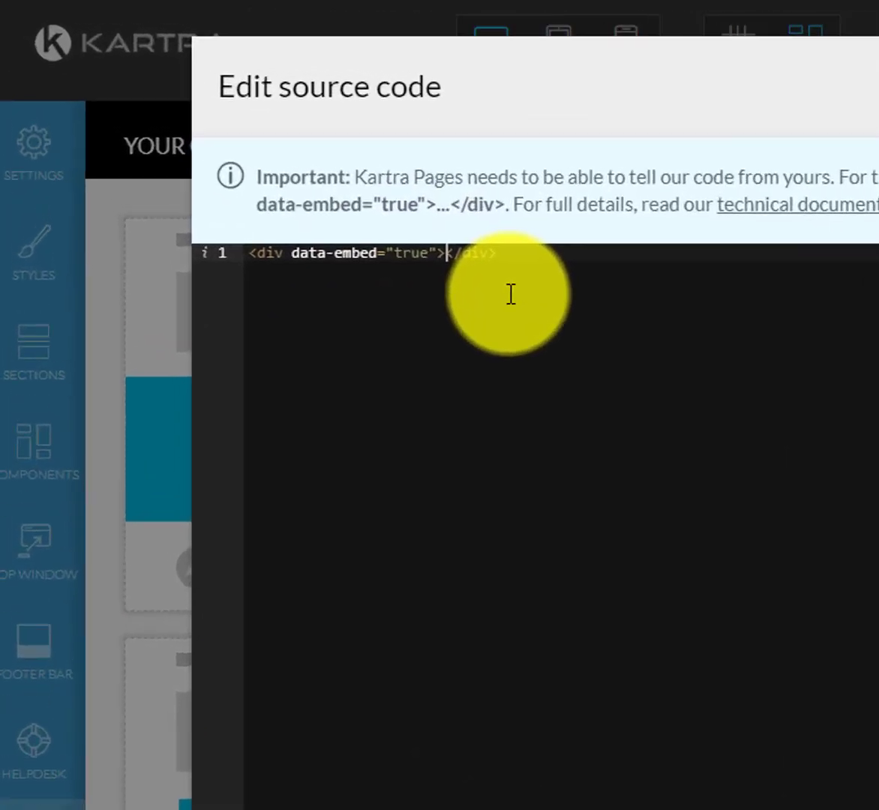
key("Return")
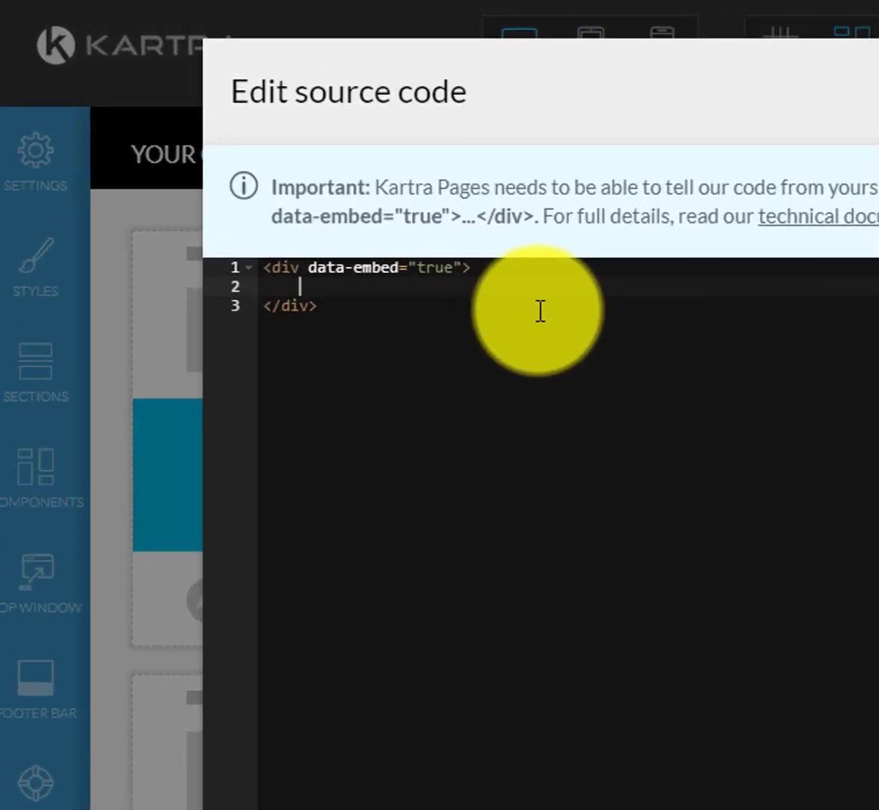
key("Up")
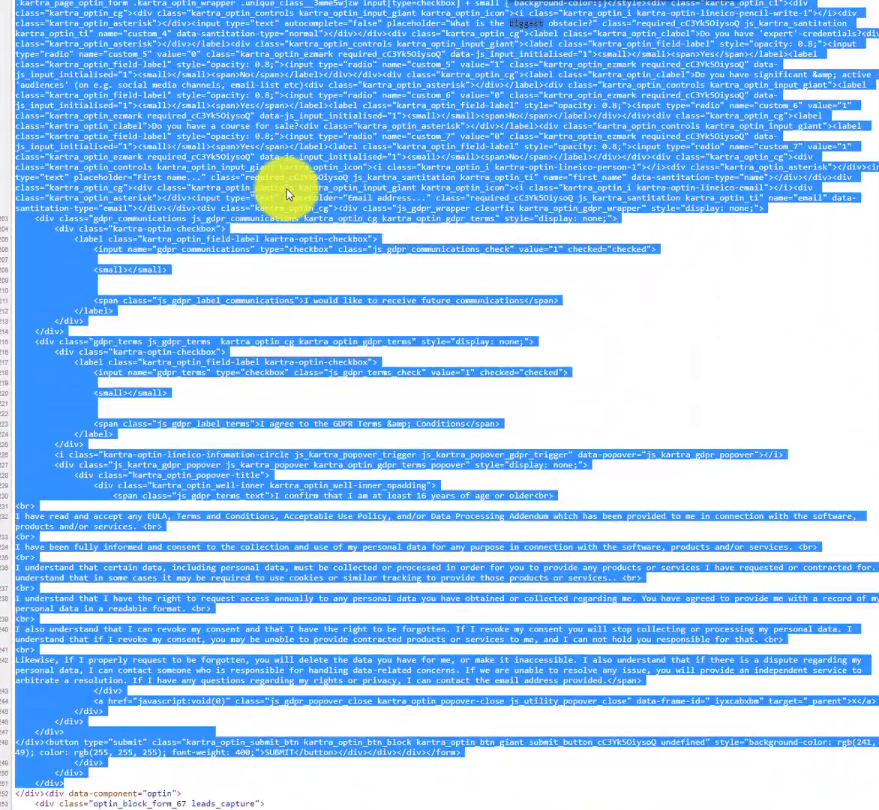
scroll(288, 195, "up", 4)
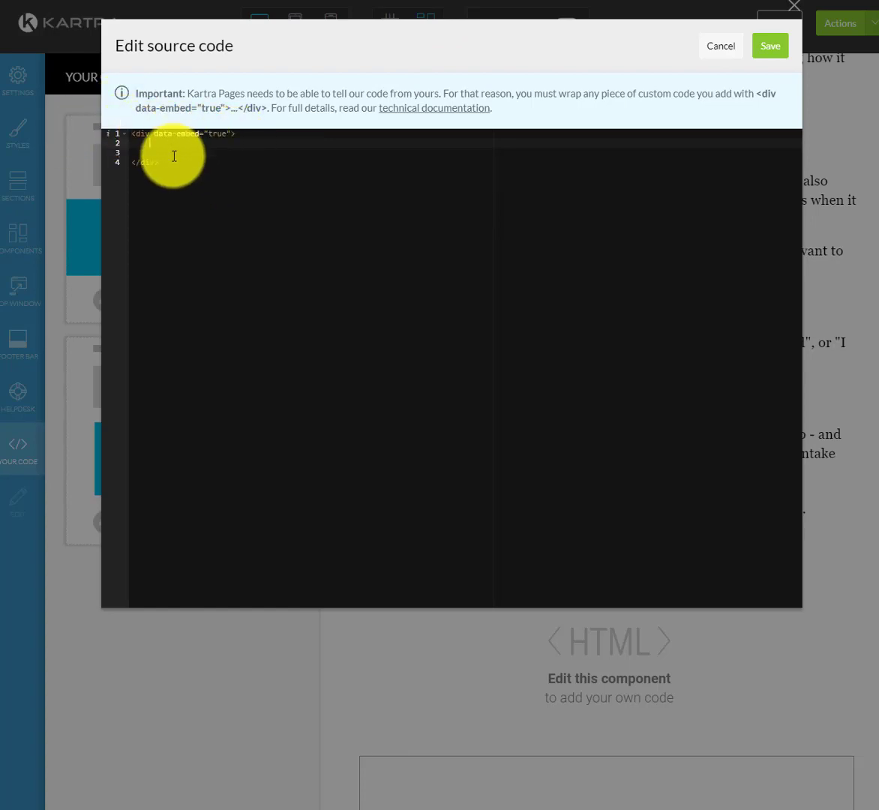
key("ctrl+v")
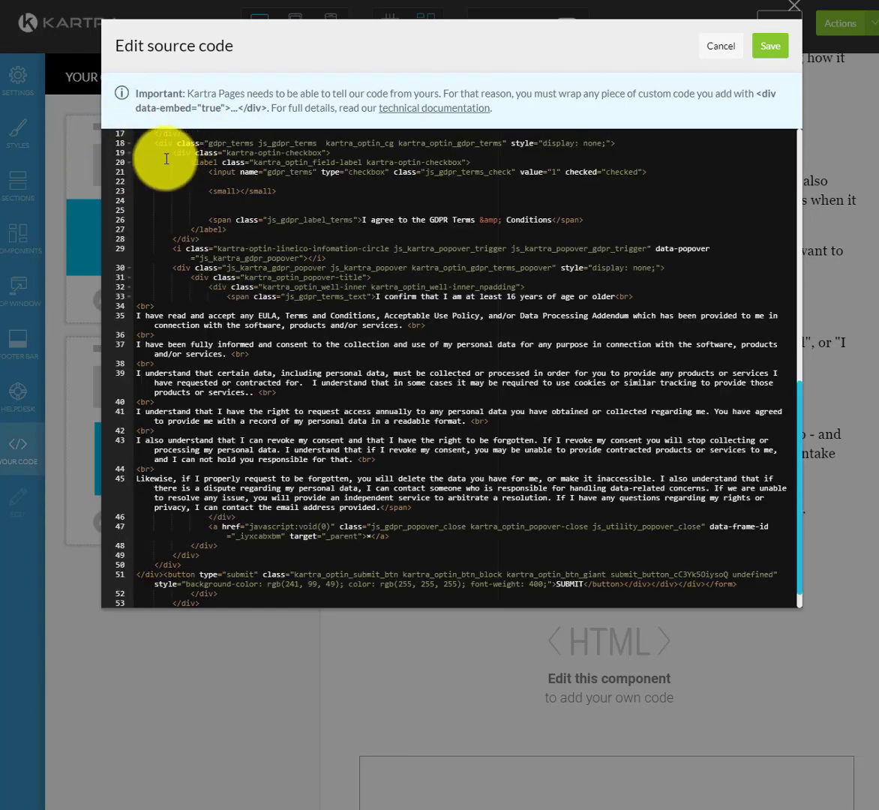
scroll(428, 306, "up", 8)
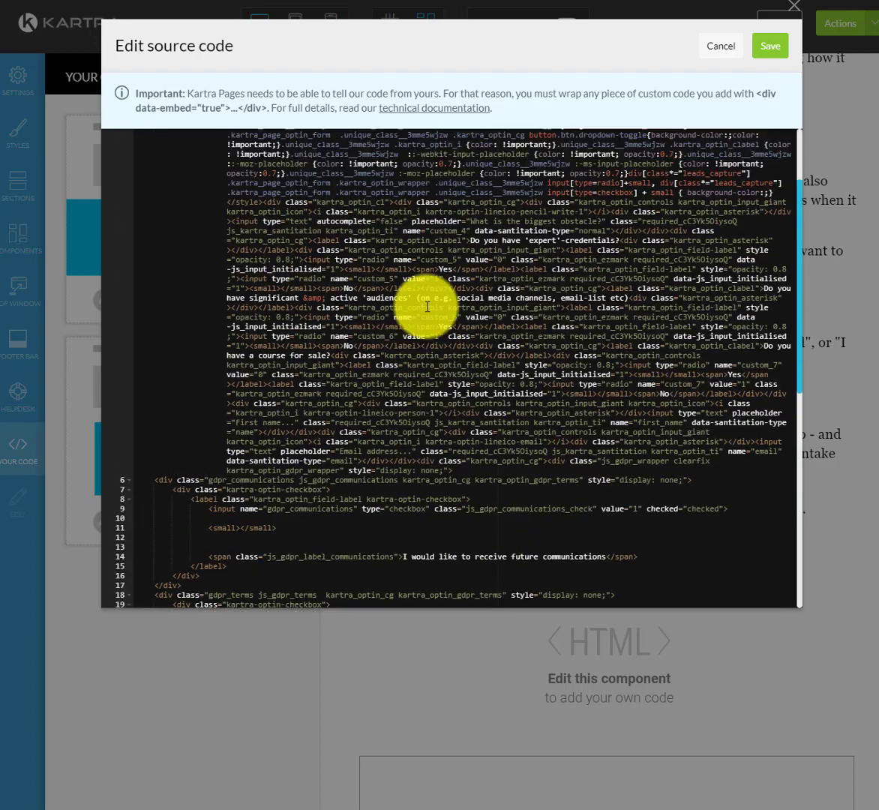
scroll(427, 306, "up", 3)
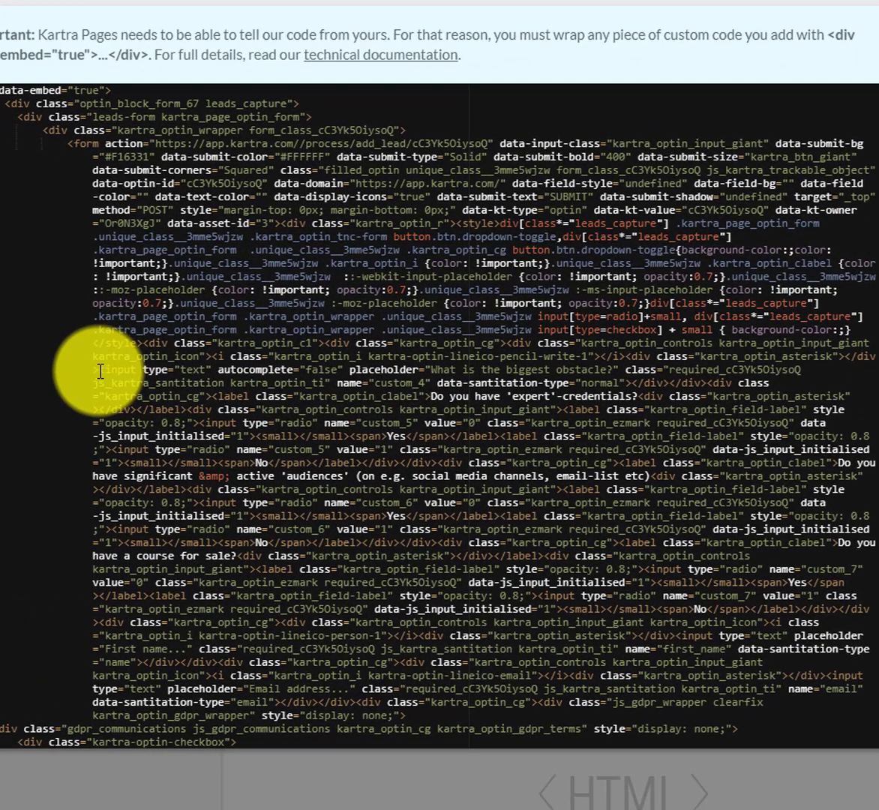
Delete the custom_4 obstacle input markup from the pasted form code and save.
left_click_drag(99, 371, 633, 380)
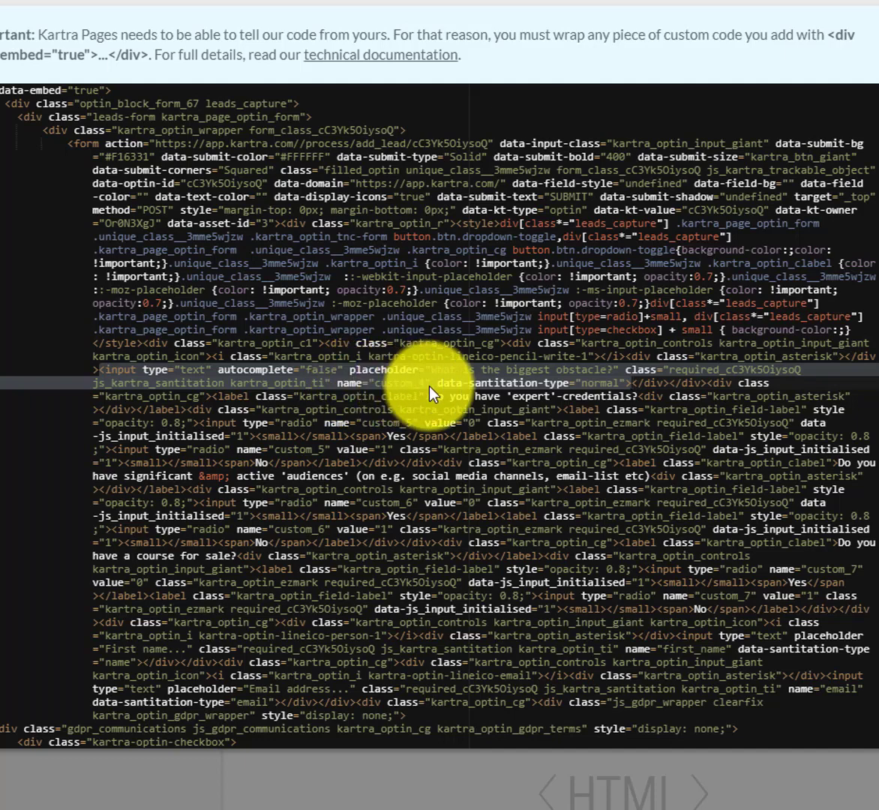
key("BackSpace")
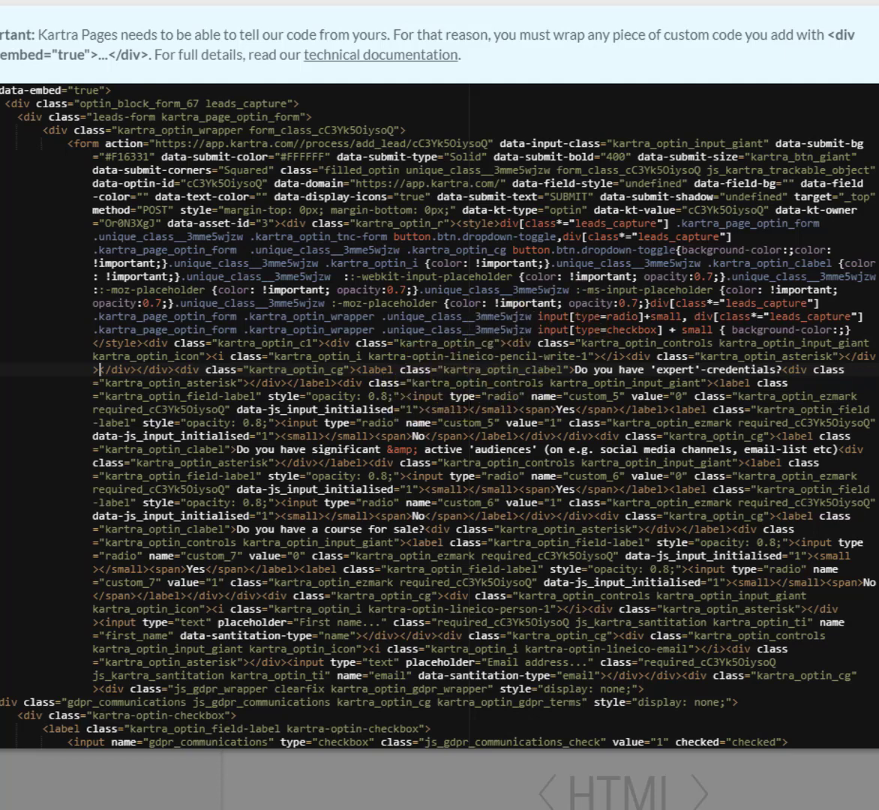
left_click(842, 0)
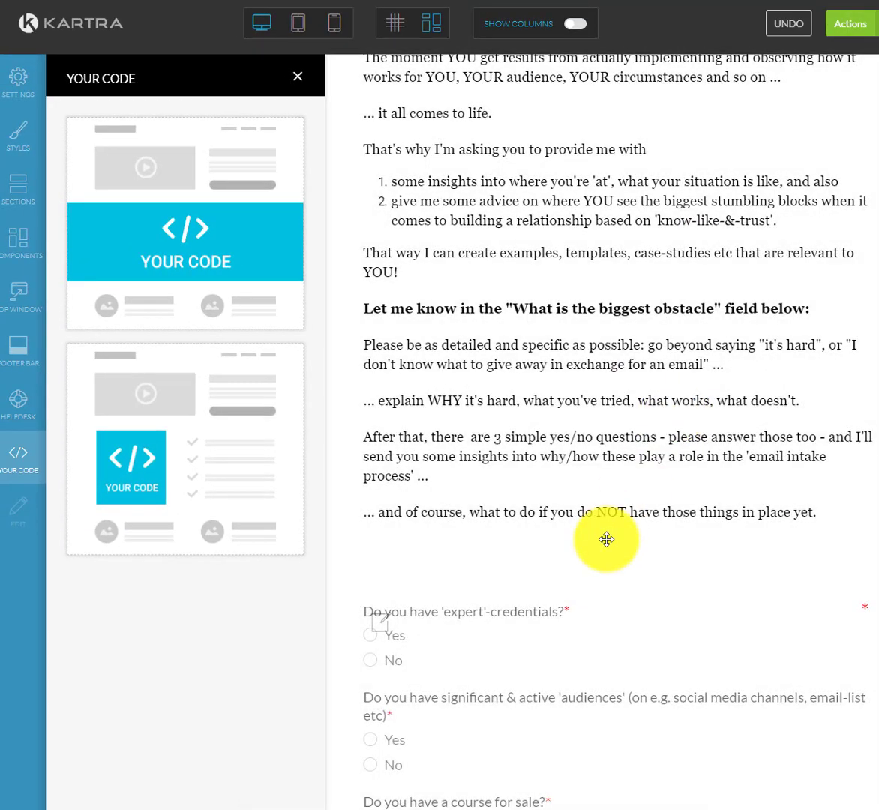
Scroll down to the embedded form and open its Edit source code view.
scroll(592, 517, "down", 2)
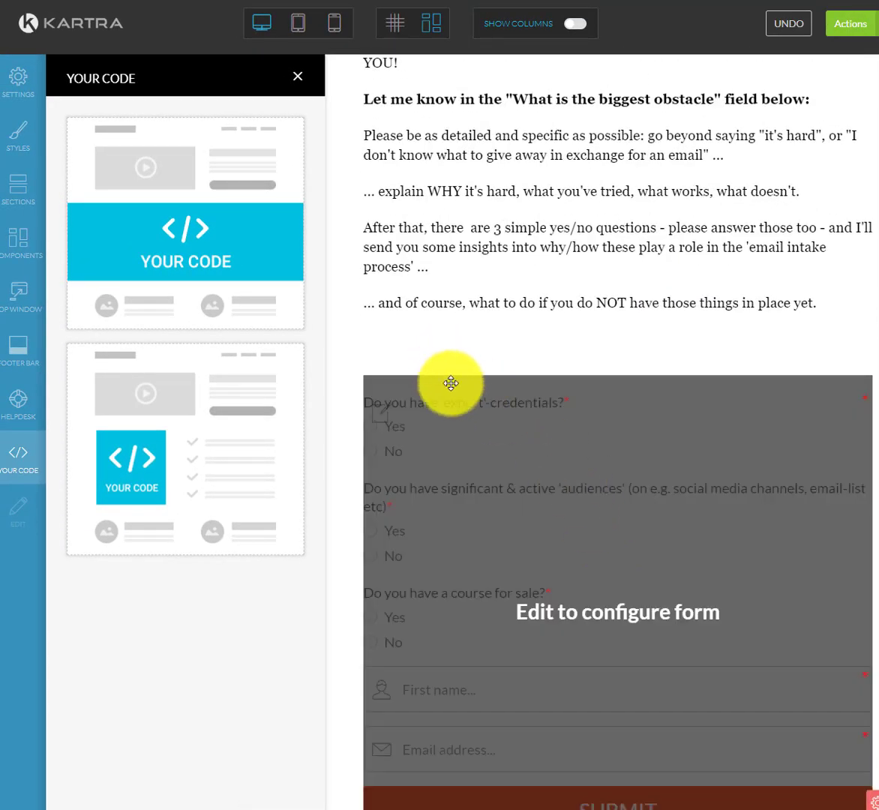
scroll(483, 432, "down", 1)
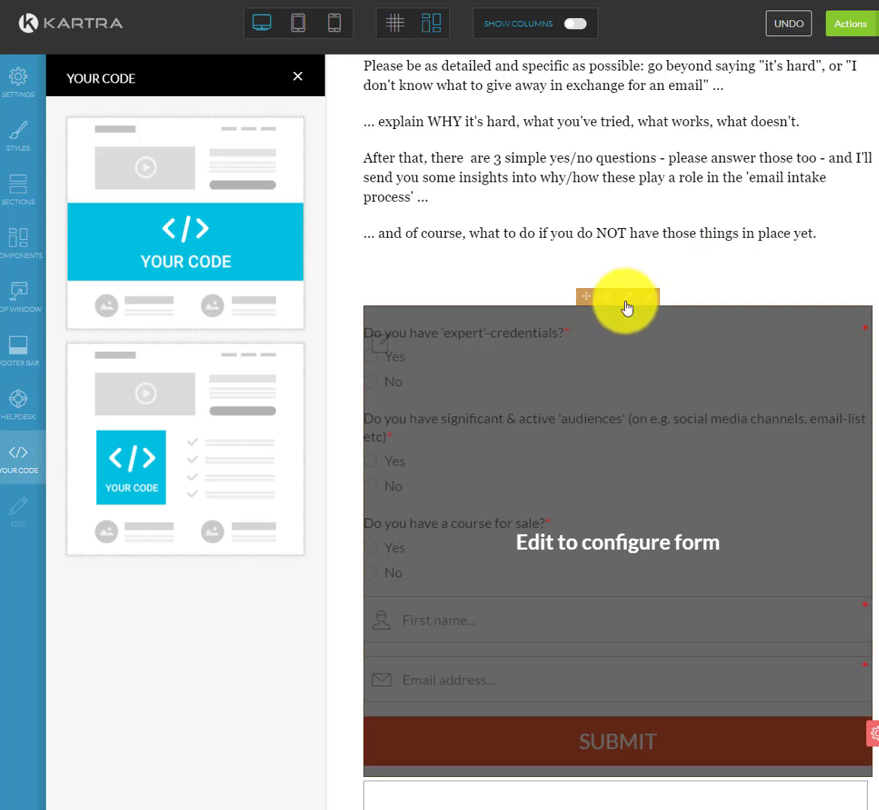
left_click(628, 299)
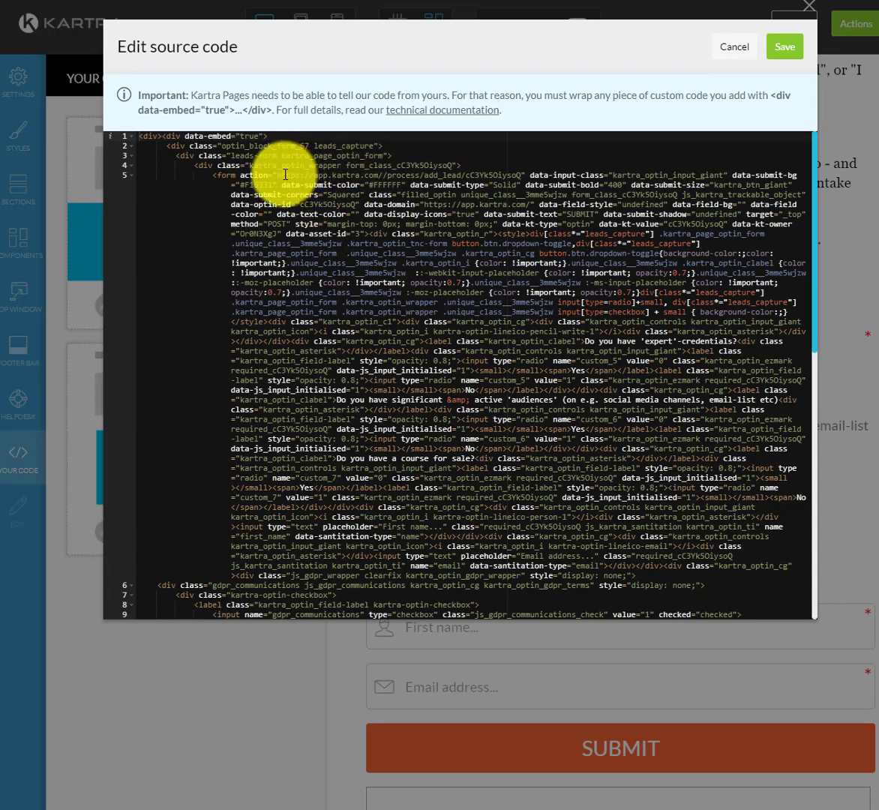
Add id="whatevermyform" to the opening form tag and save the code.
left_click(530, 176)
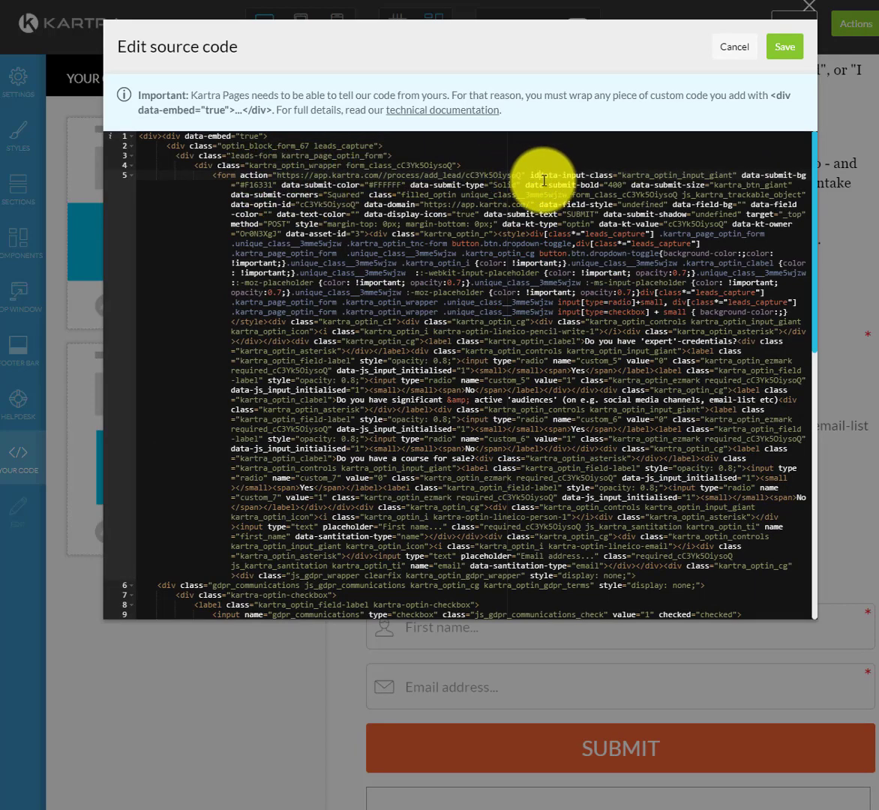
type("id=\"")
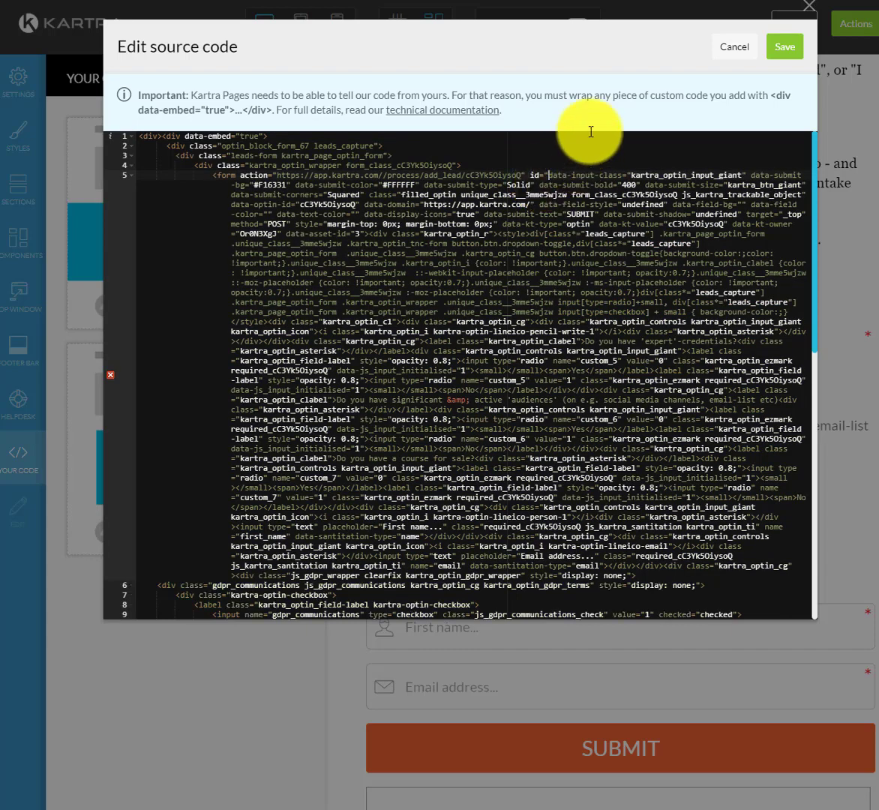
type("whatevermyf")
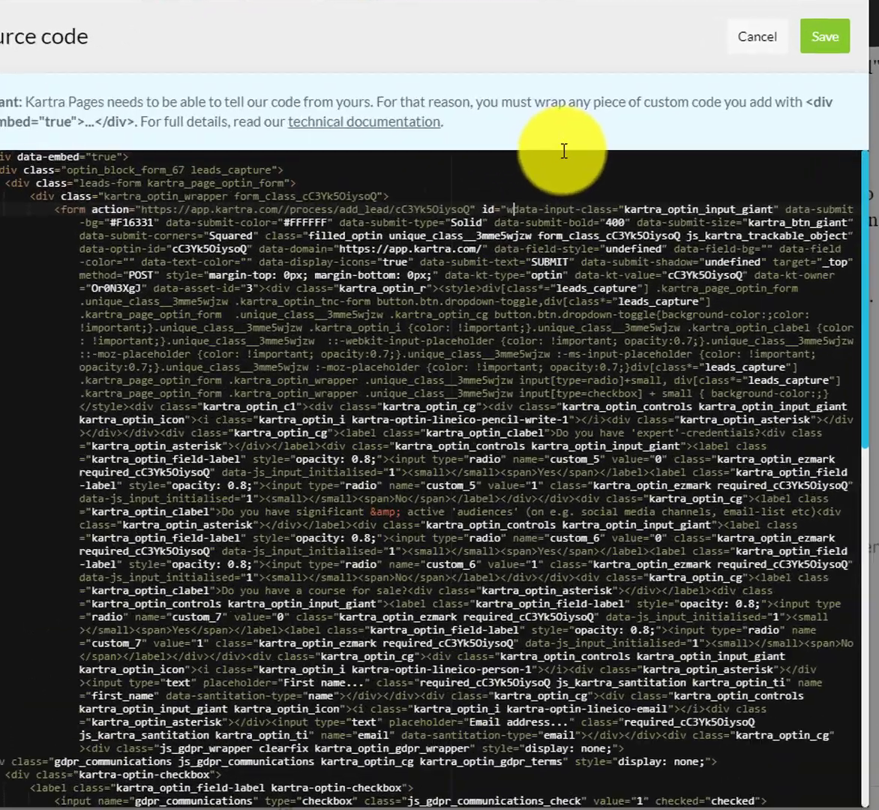
type("orm\" data-input-class")
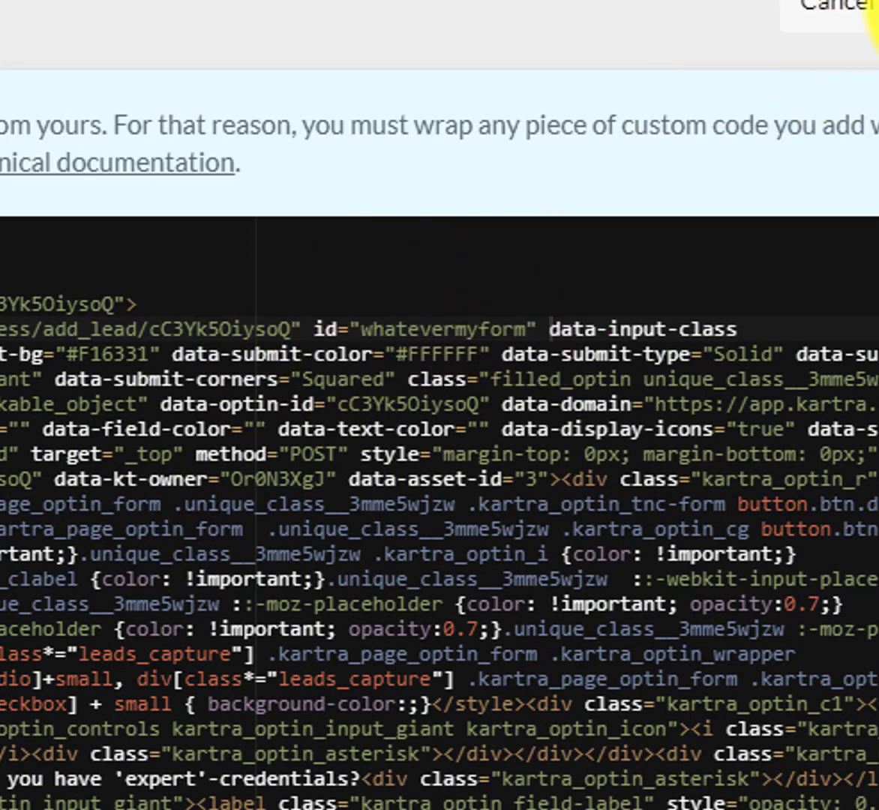
left_click(862, 8)
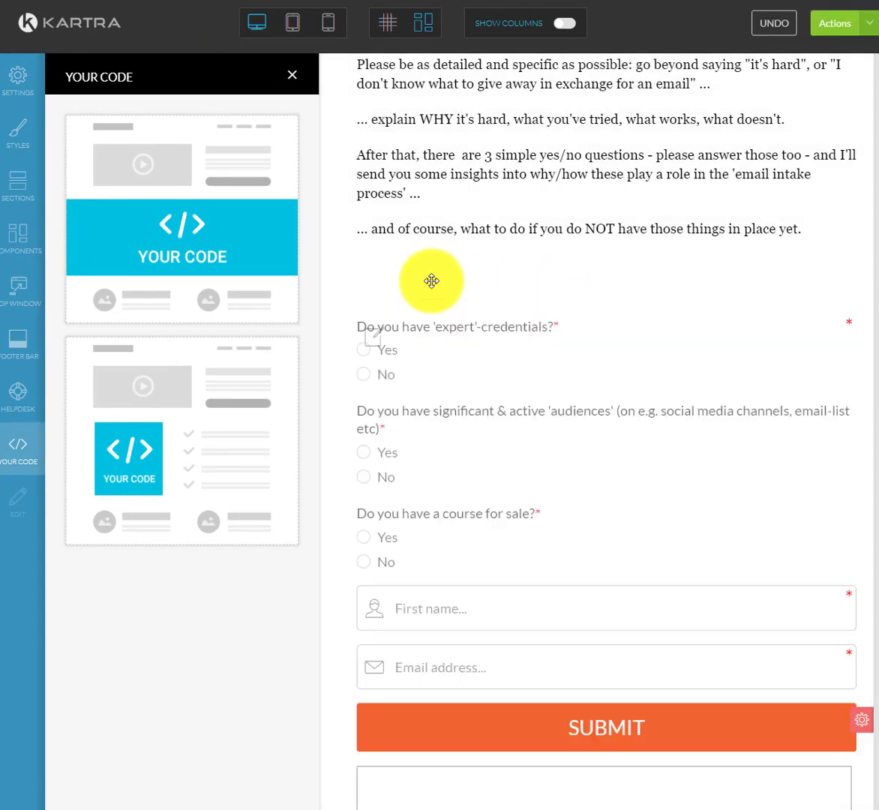
Move the empty text box block up so it sits directly above the form.
scroll(571, 383, "down", 3)
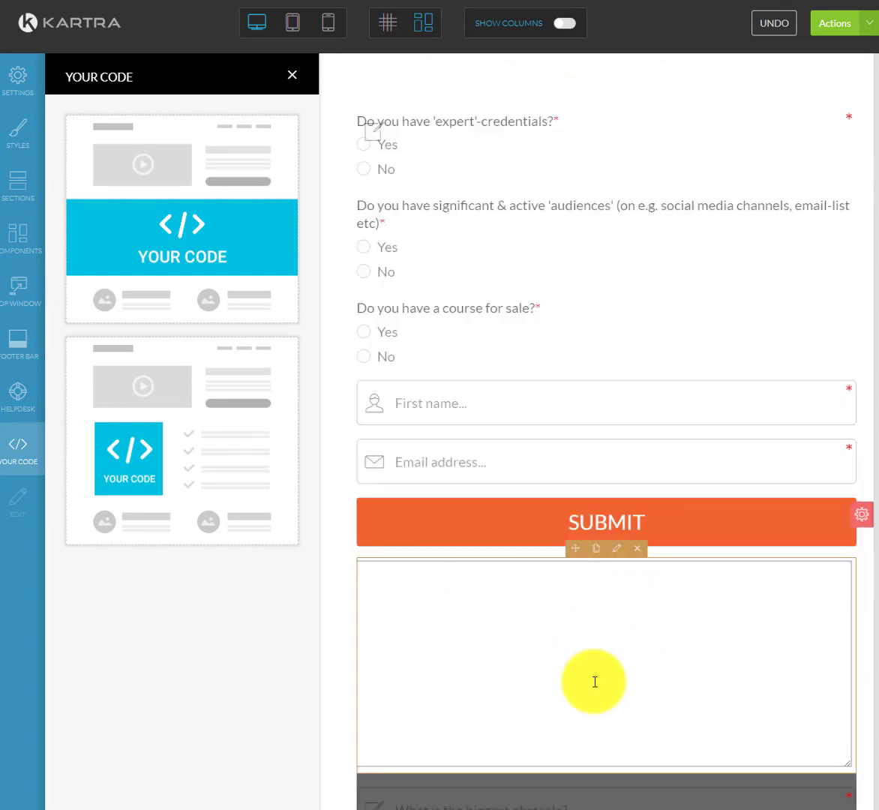
scroll(472, 214, "up", 3)
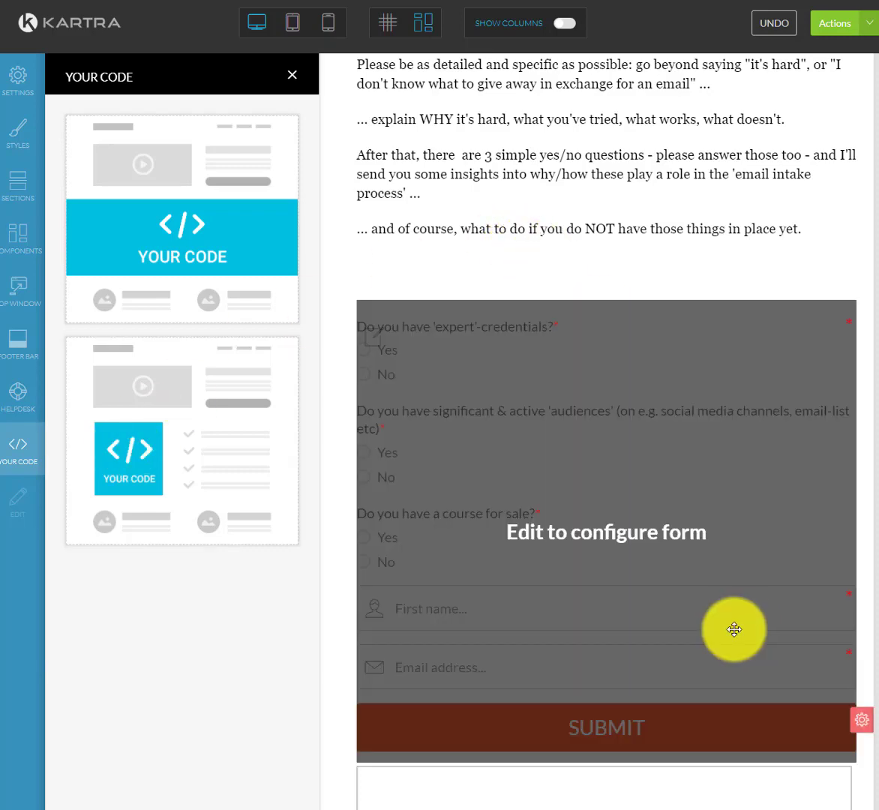
scroll(728, 634, "down", 5)
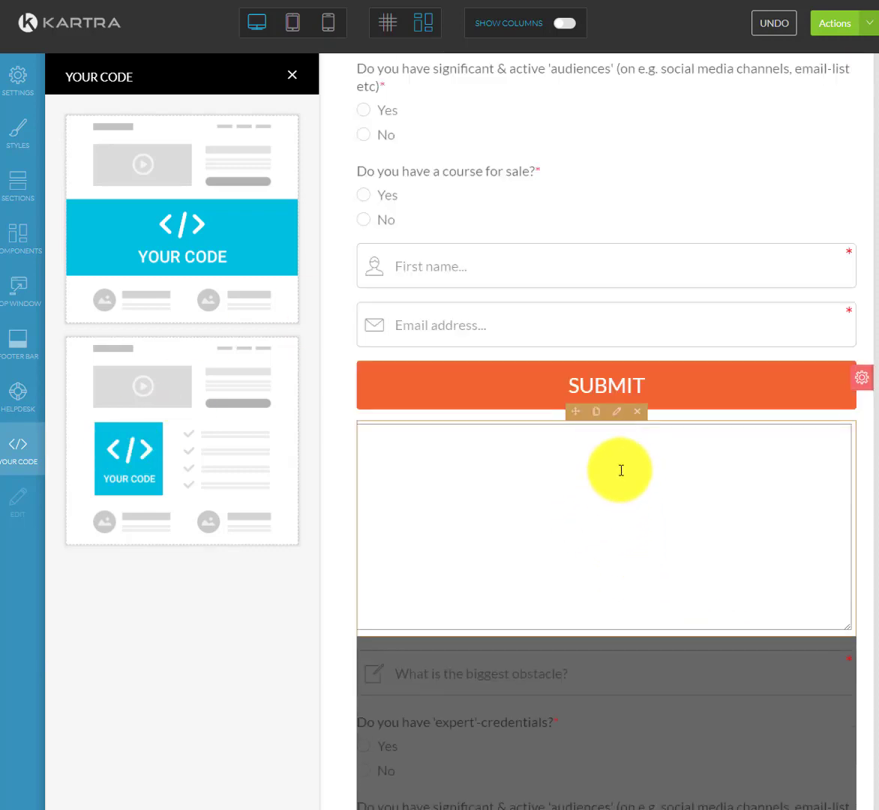
left_click_drag(574, 411, 543, 104)
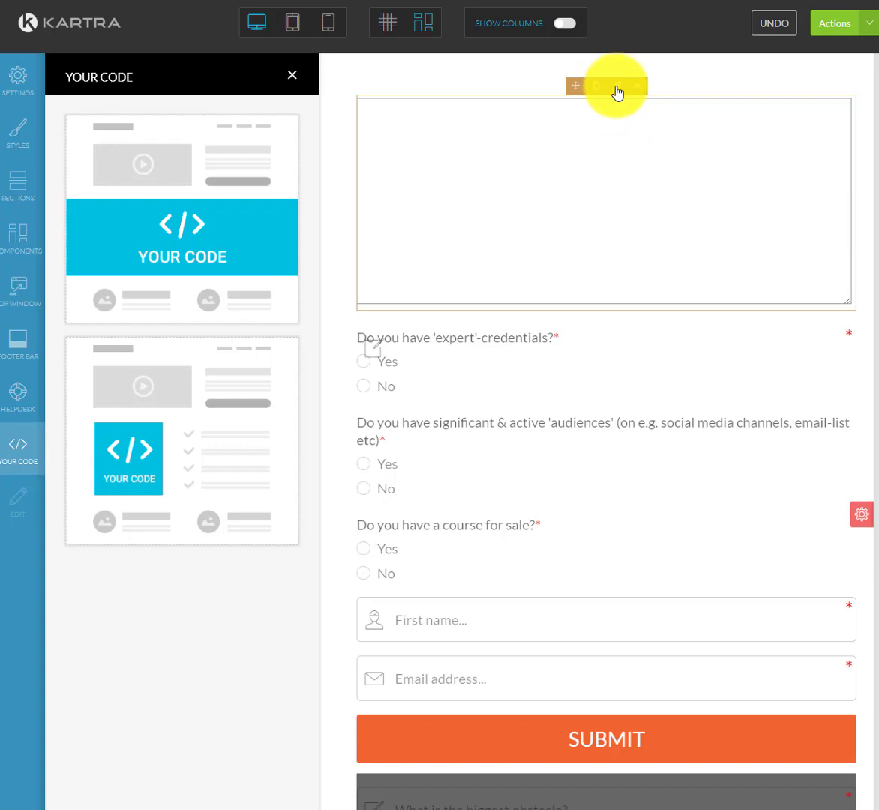
In the text box block's source code, replace form value myusrform with whatevermyform.
left_click(617, 89)
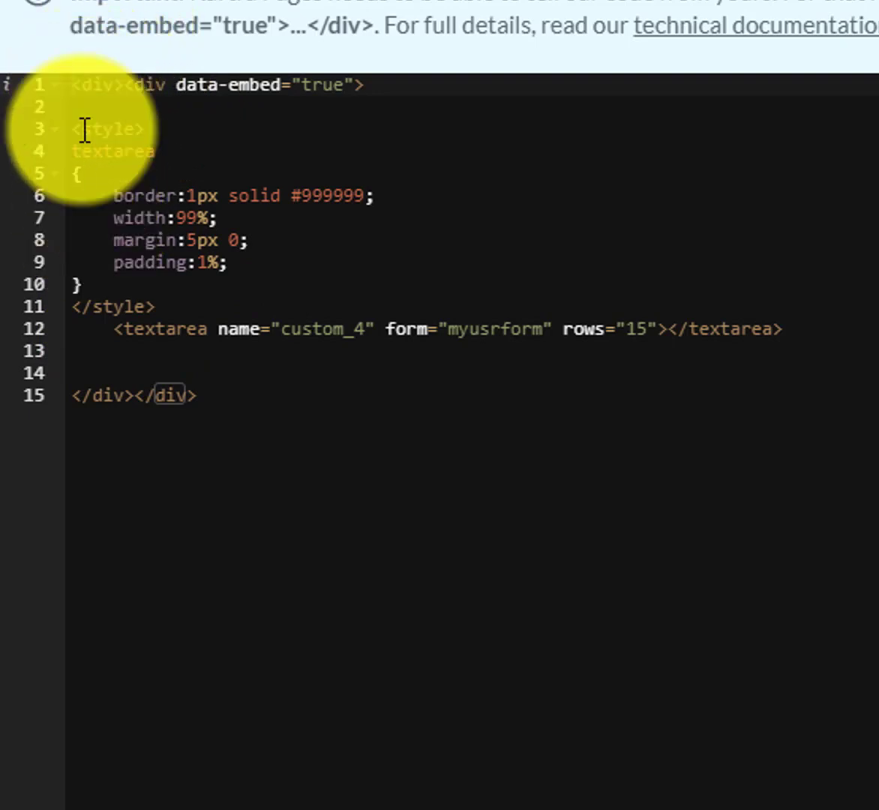
left_click(73, 84)
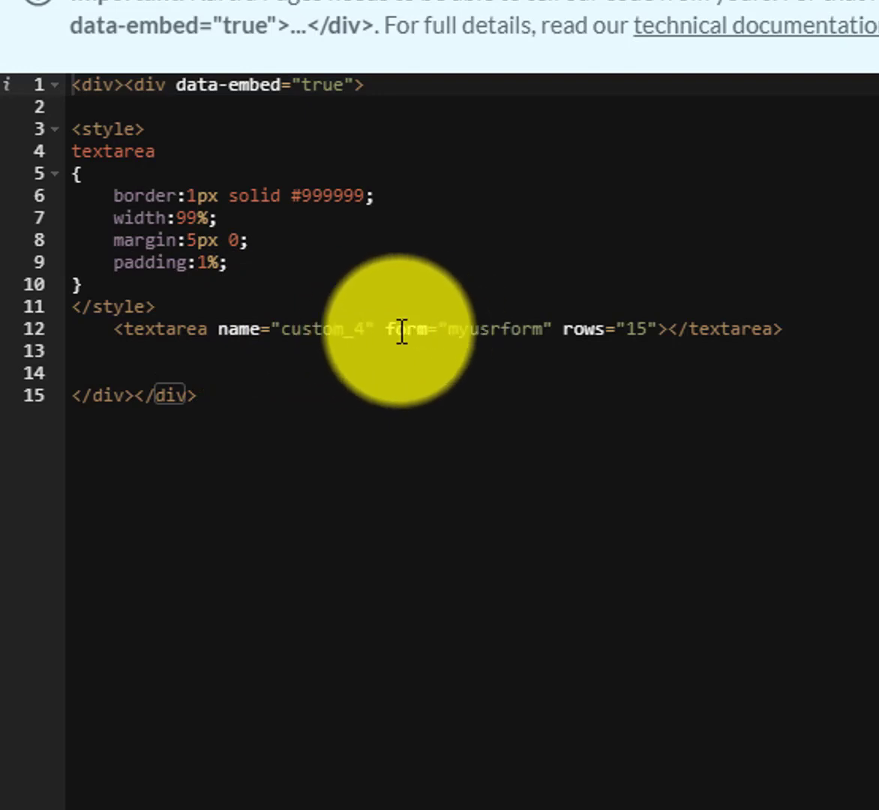
left_click_drag(450, 331, 546, 331)
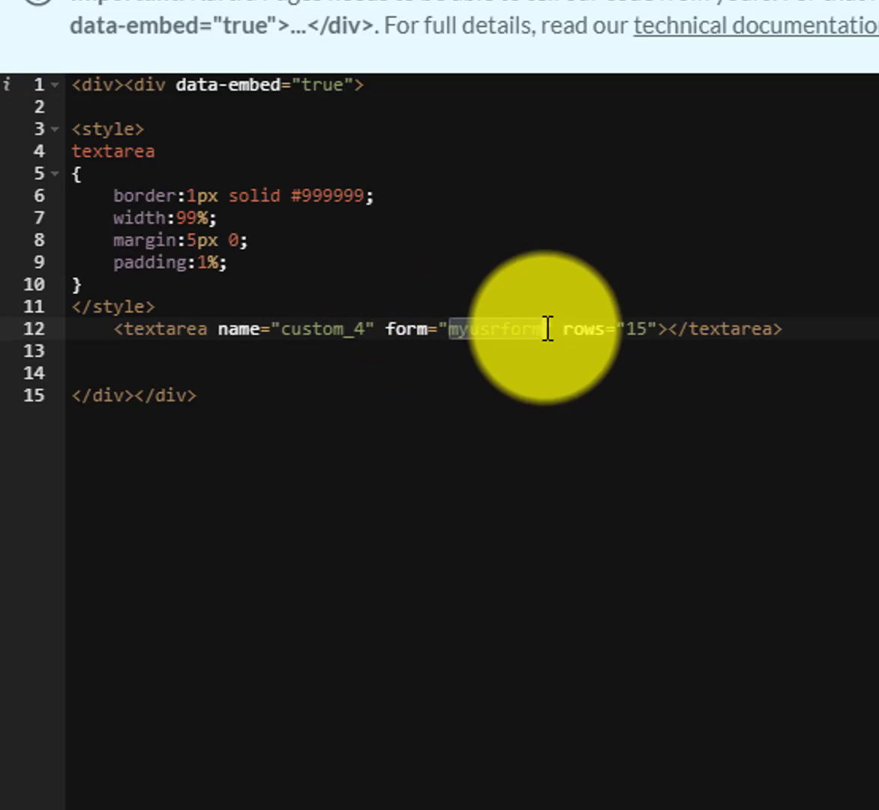
type("wha")
key("BackSpace")
key("BackSpace")
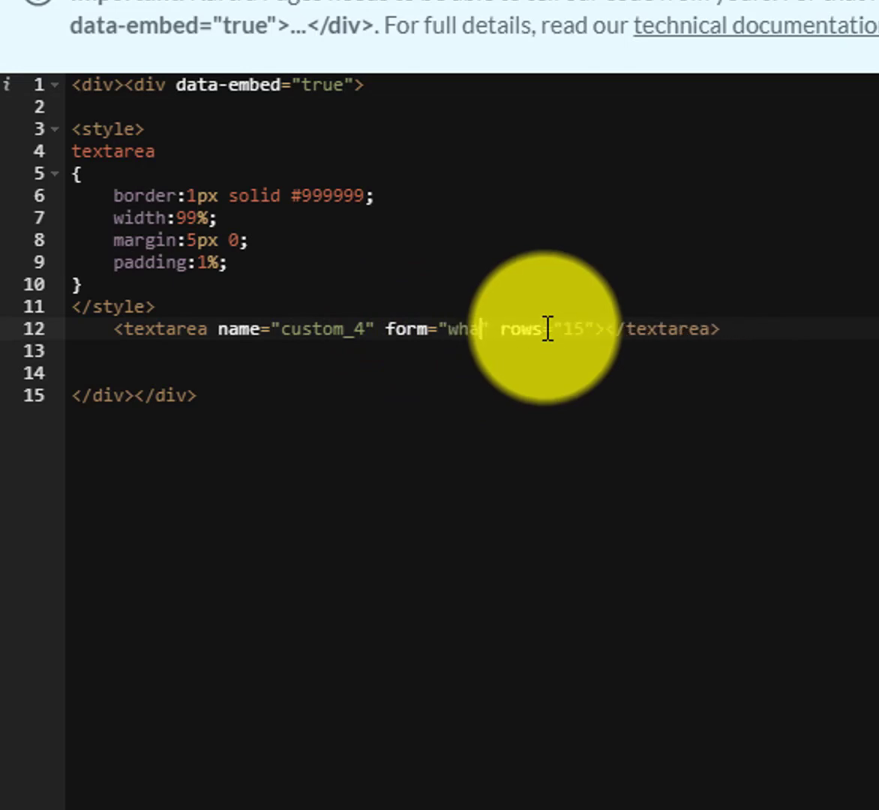
type("tevermyform")
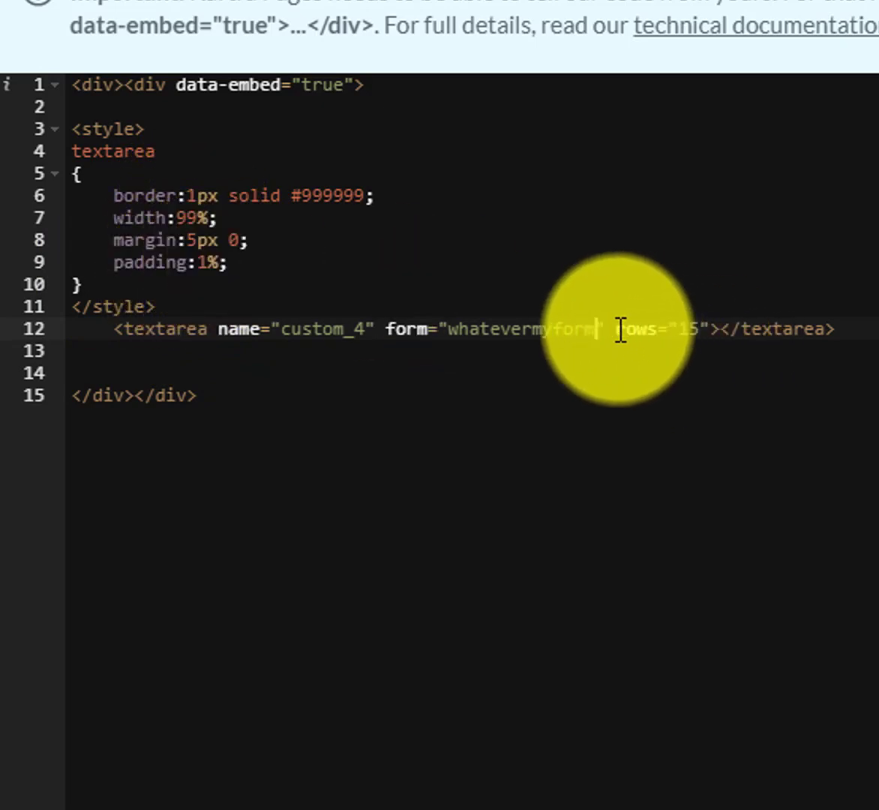
left_click(615, 329)
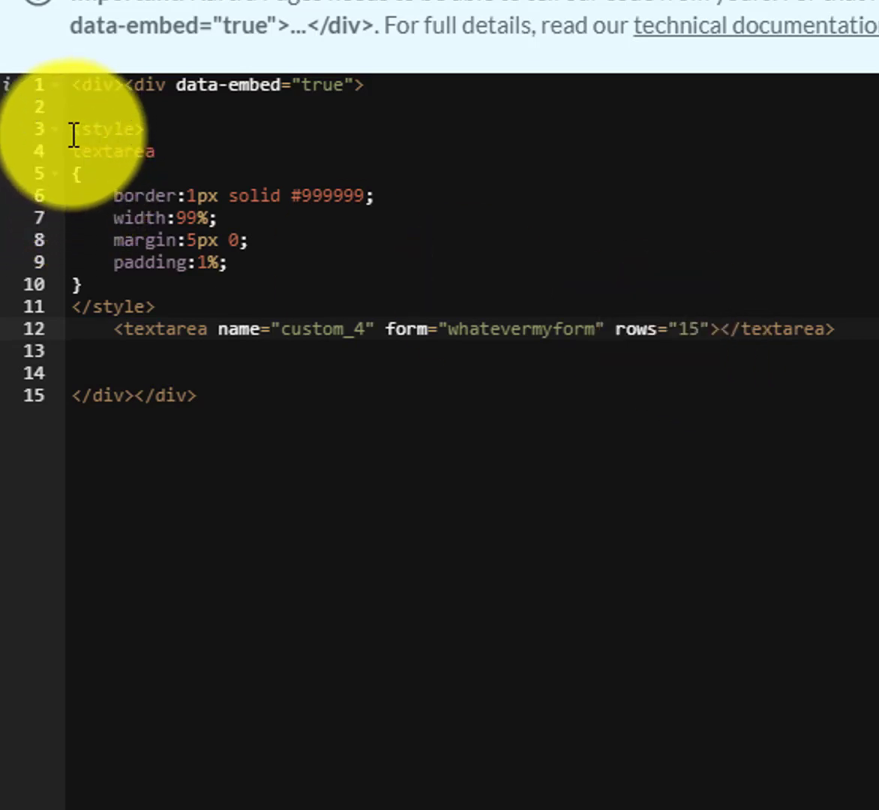
Review the textarea element line and its CSS style rules in the code editor.
left_click_drag(73, 151, 139, 282)
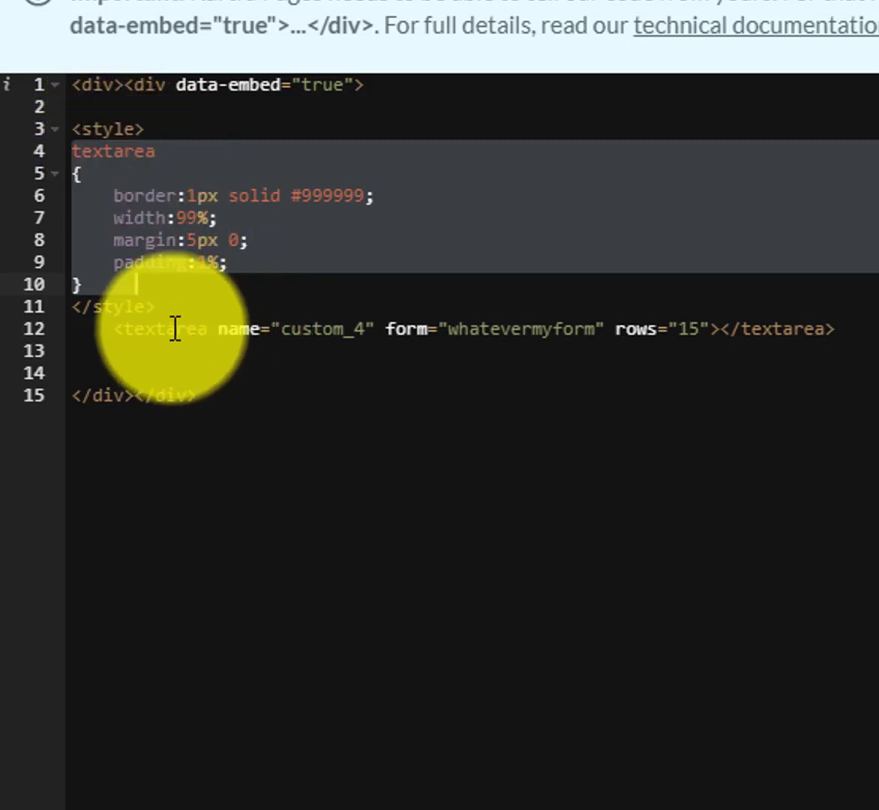
left_click(212, 329)
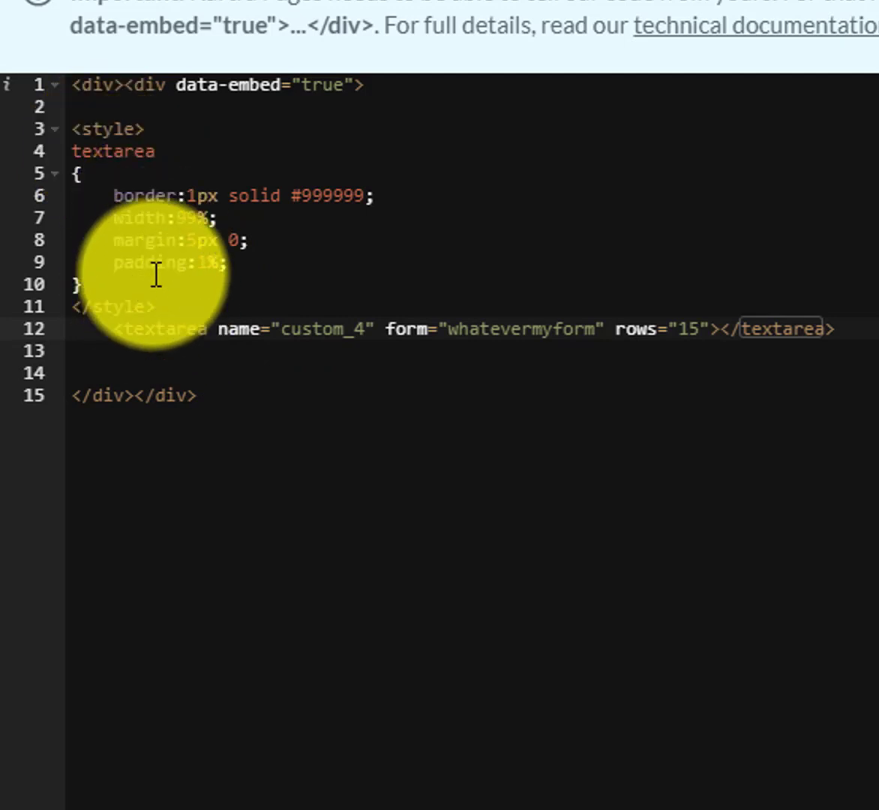
left_click_drag(75, 131, 375, 307)
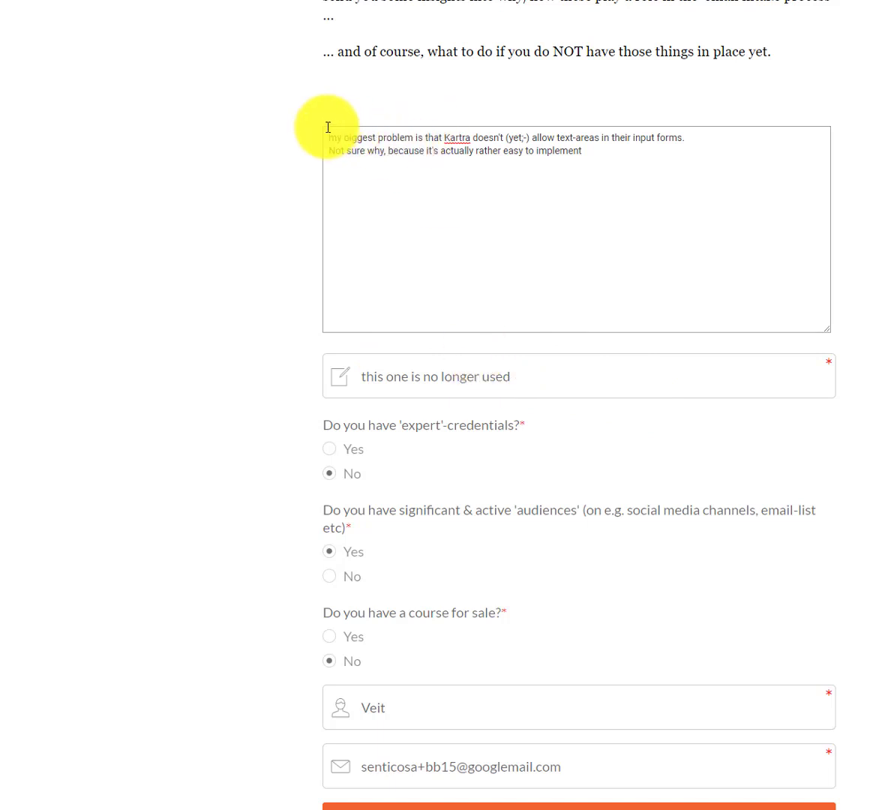
Change the email address's last digit to 6 and submit the form with the multi-line answer.
left_click_drag(326, 136, 690, 190)
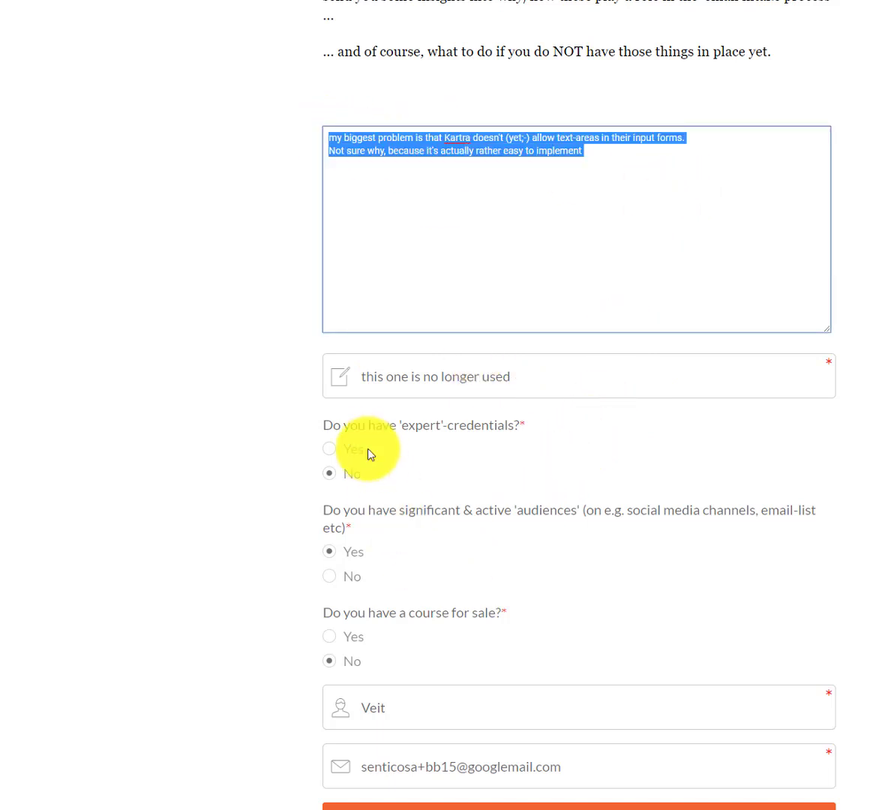
left_click(459, 765)
key("BackSpace")
type("6")
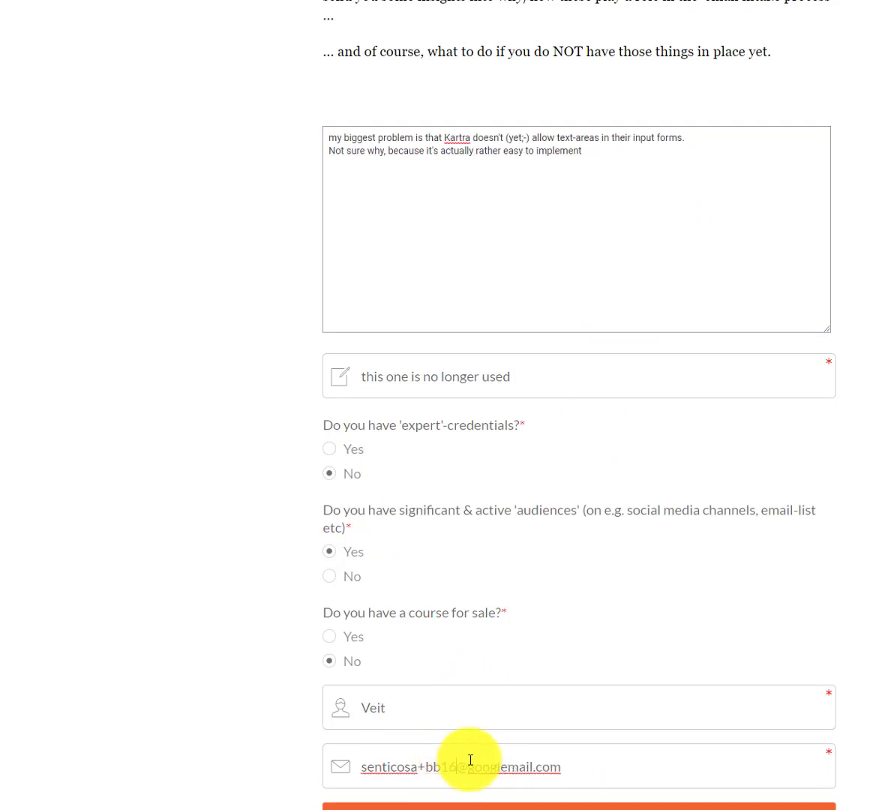
left_click(583, 806)
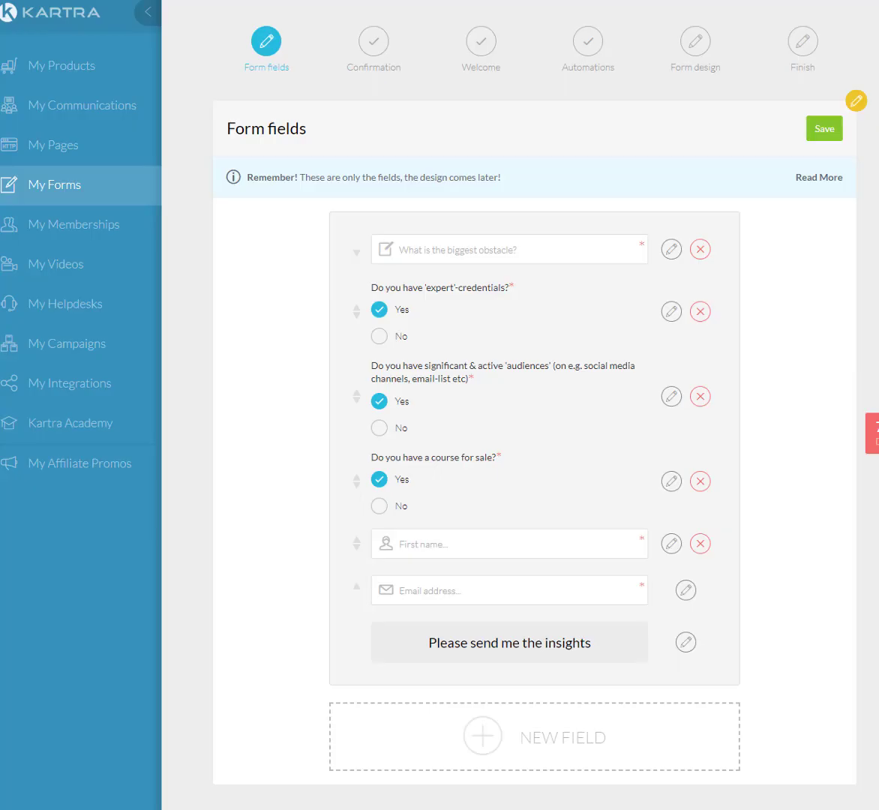
Check the newest lead's GEMMAINOBSTACLE field holds the full multi-line answer, then return to Congratulations.
left_click(78, 110)
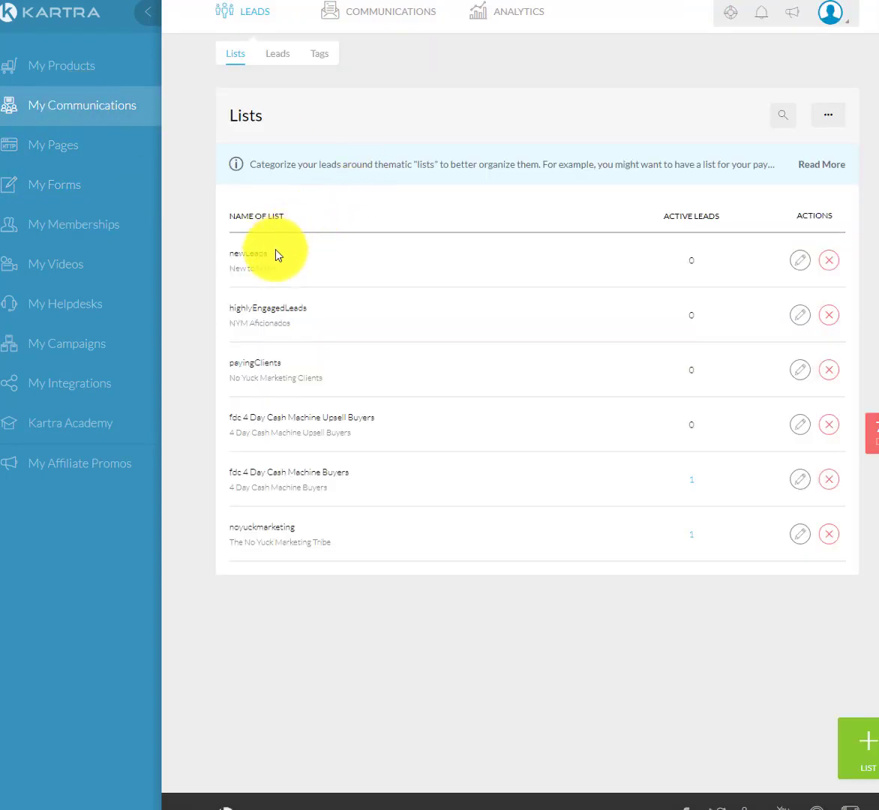
left_click(277, 54)
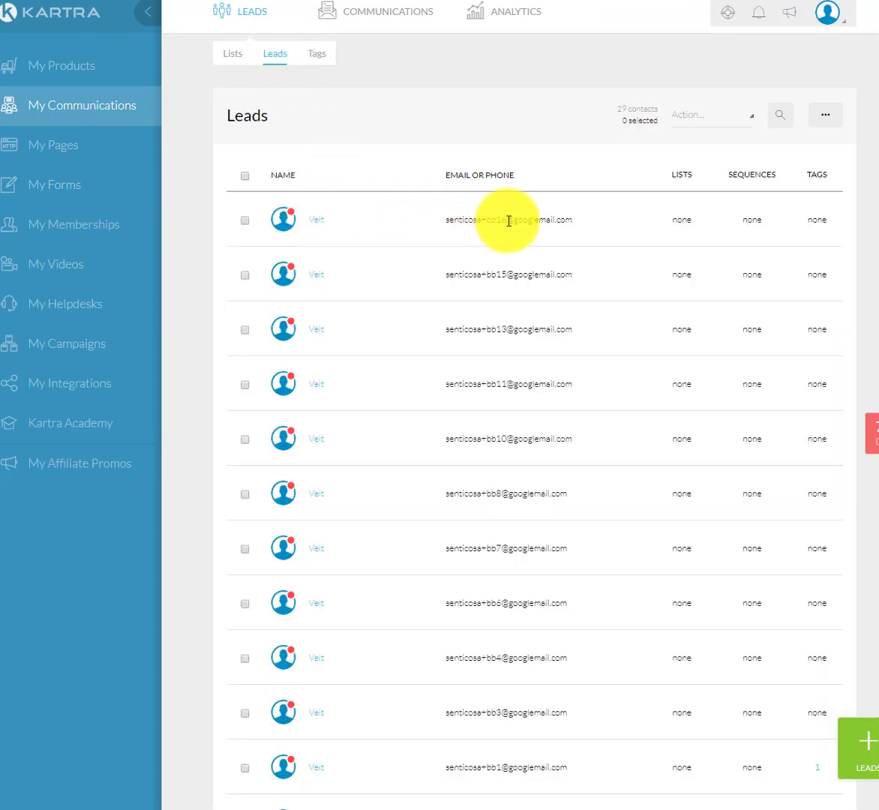
left_click(319, 222)
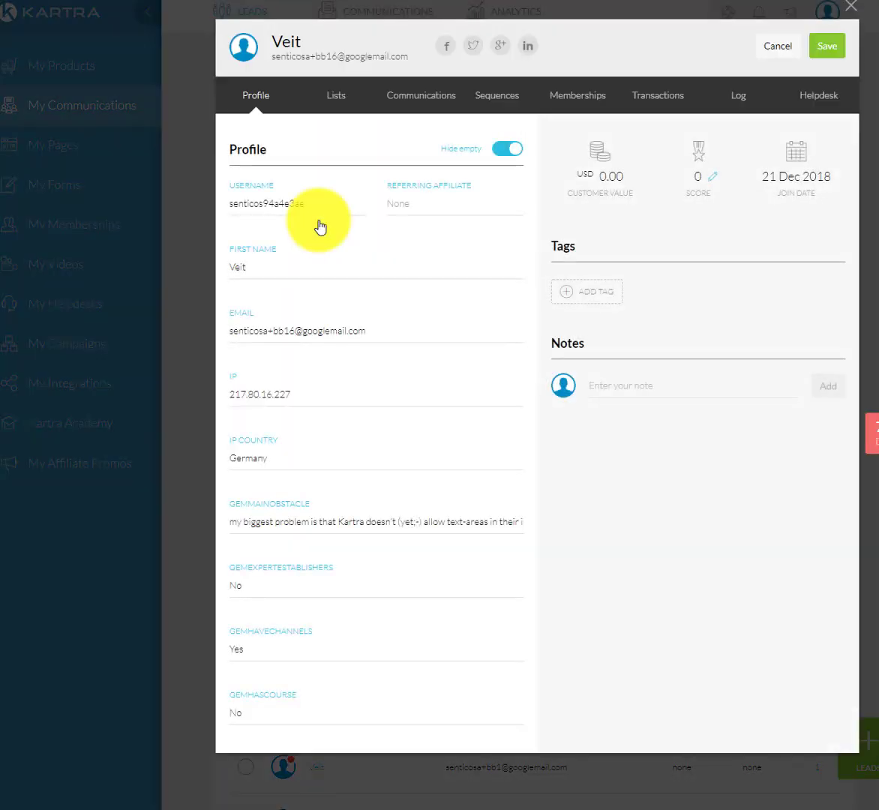
left_click_drag(234, 524, 586, 535)
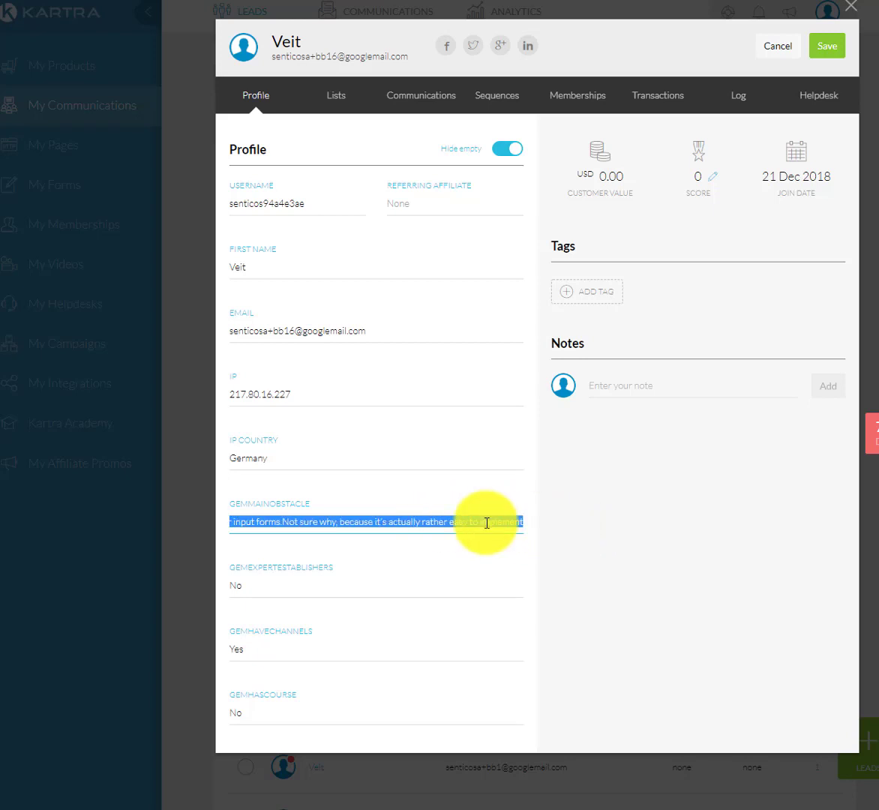
left_click(583, 0)
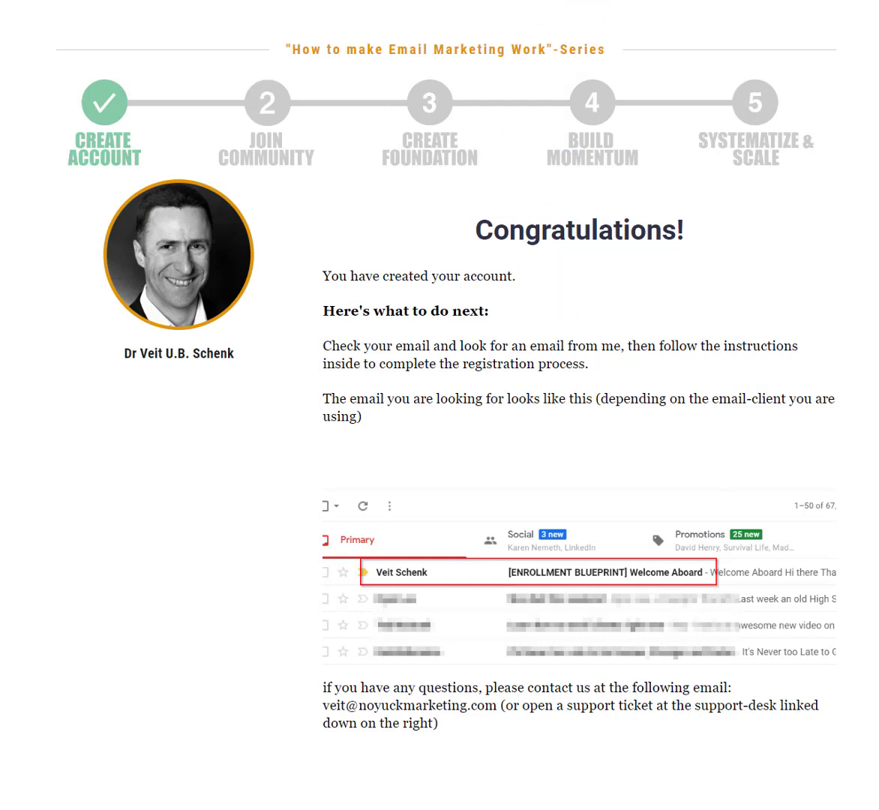
Go back to the filled-in opt-in form and scroll through its fields.
left_click(23, 0)
scroll(577, 281, "up", 2)
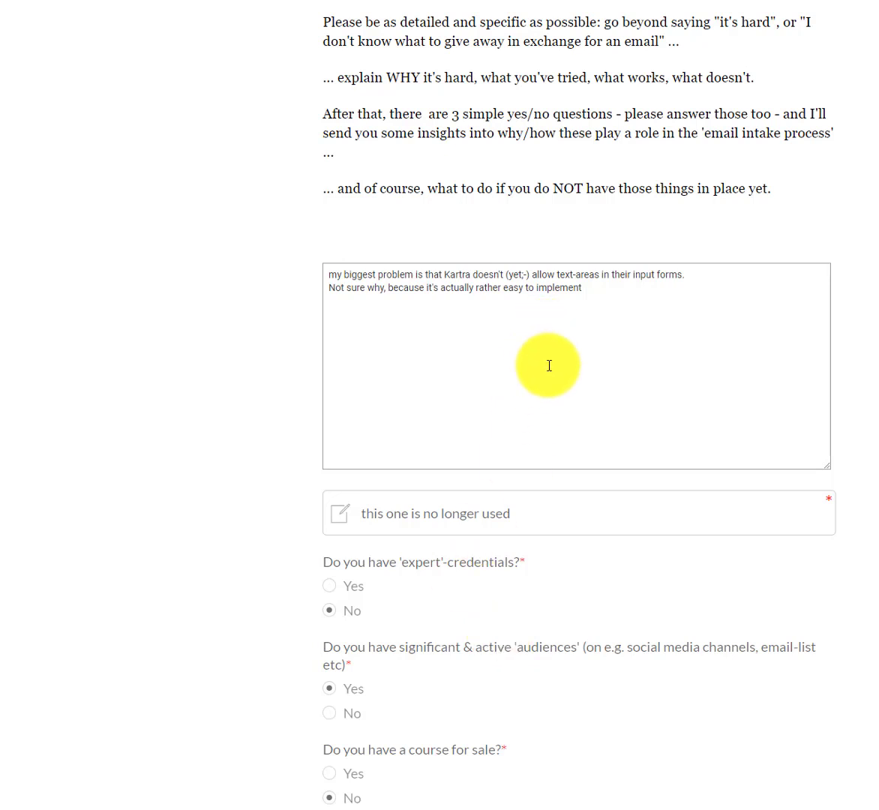
scroll(548, 368, "down", 3)
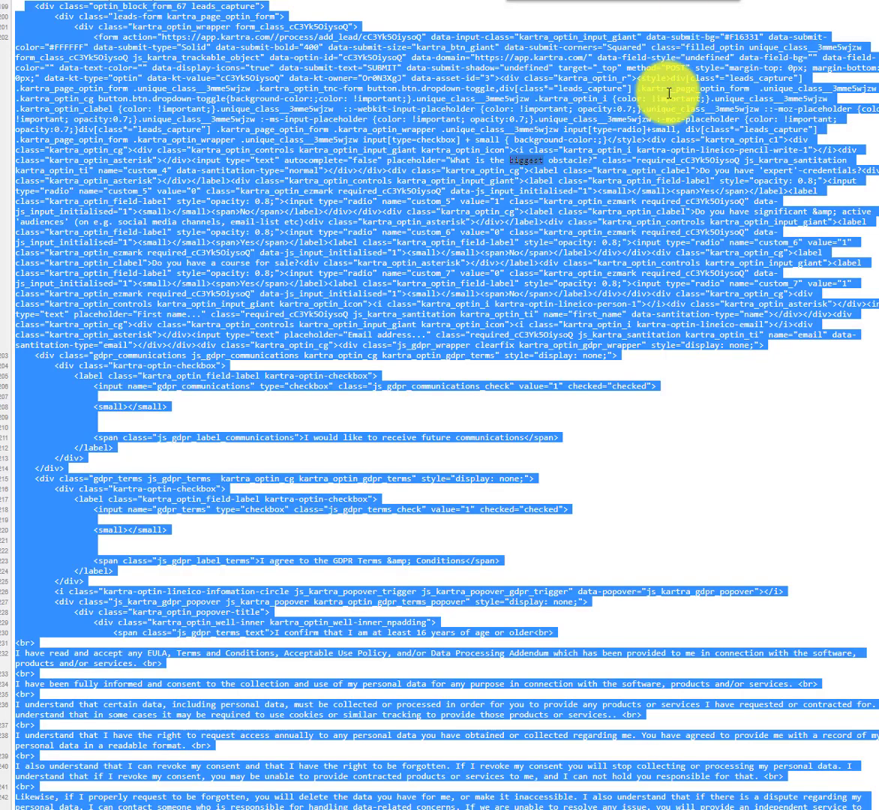
Review the opt-in form markup in view-source, with the selection starting at line 199.
scroll(612, 85, "up", 2)
left_click_drag(46, 65, 114, 71)
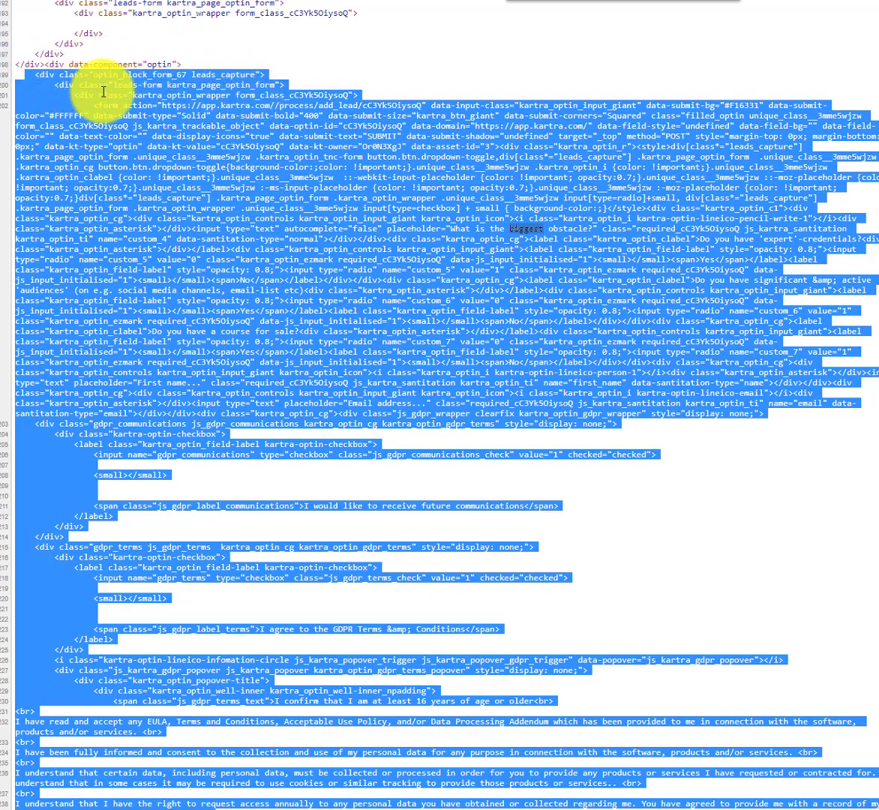
scroll(378, 350, "down", 6)
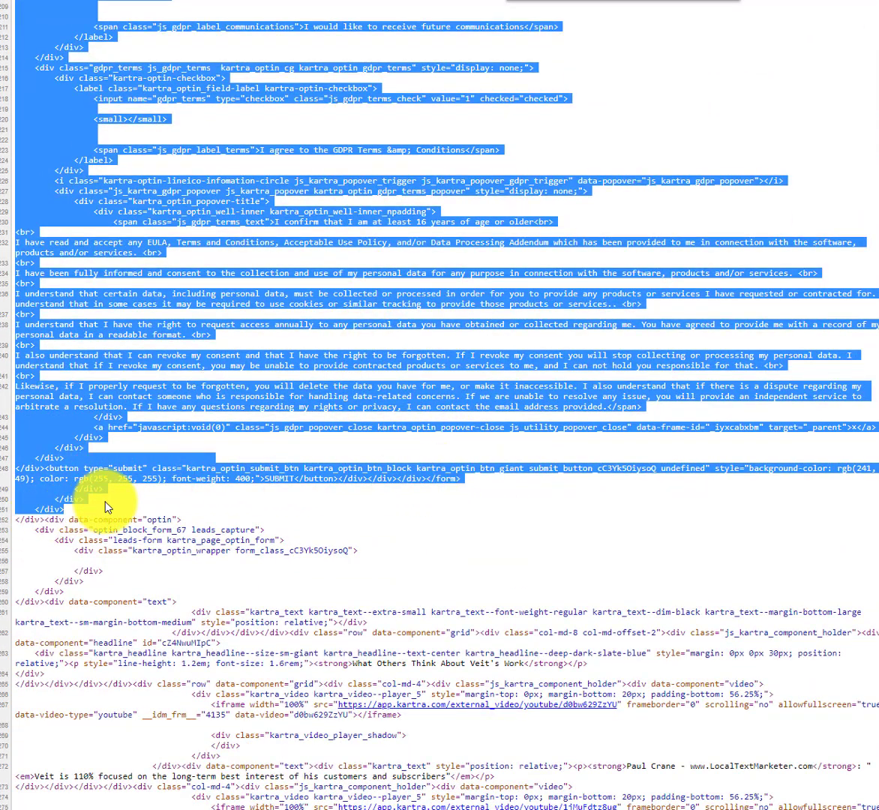
scroll(62, 509, "up", 15)
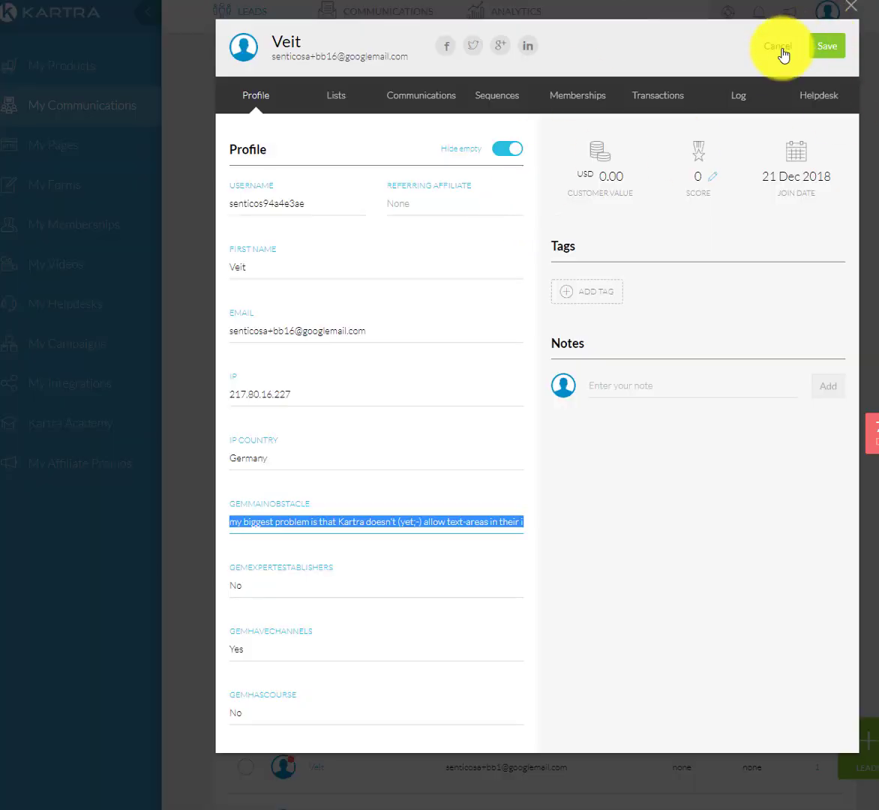
Close the lead profile and open the GEMRollment Optin Manual Optin page in the editor.
left_click(779, 51)
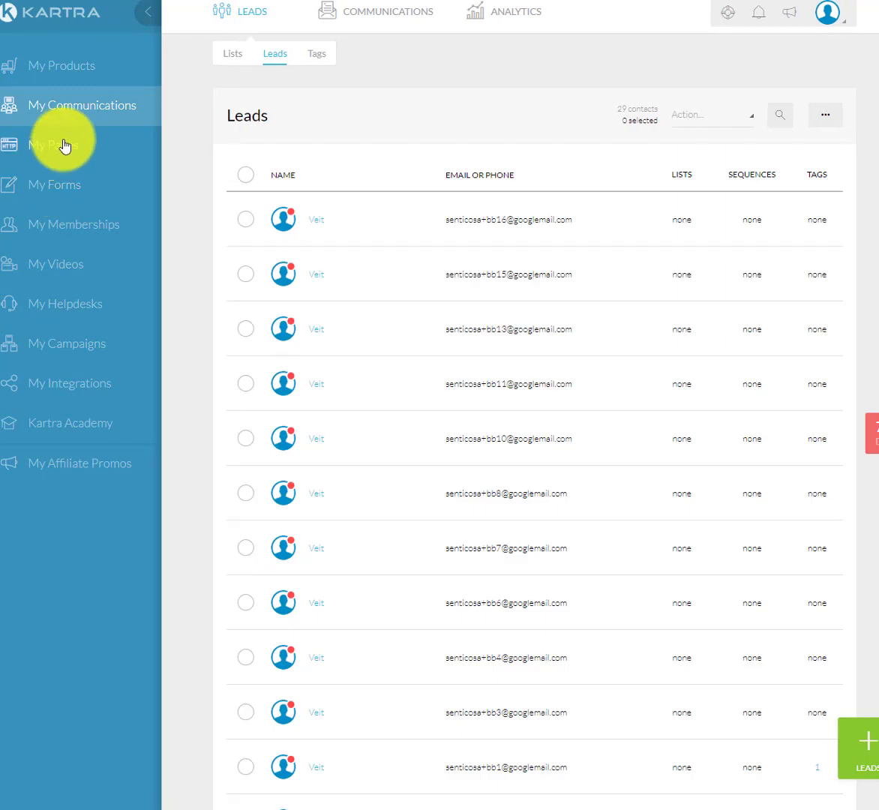
left_click(65, 144)
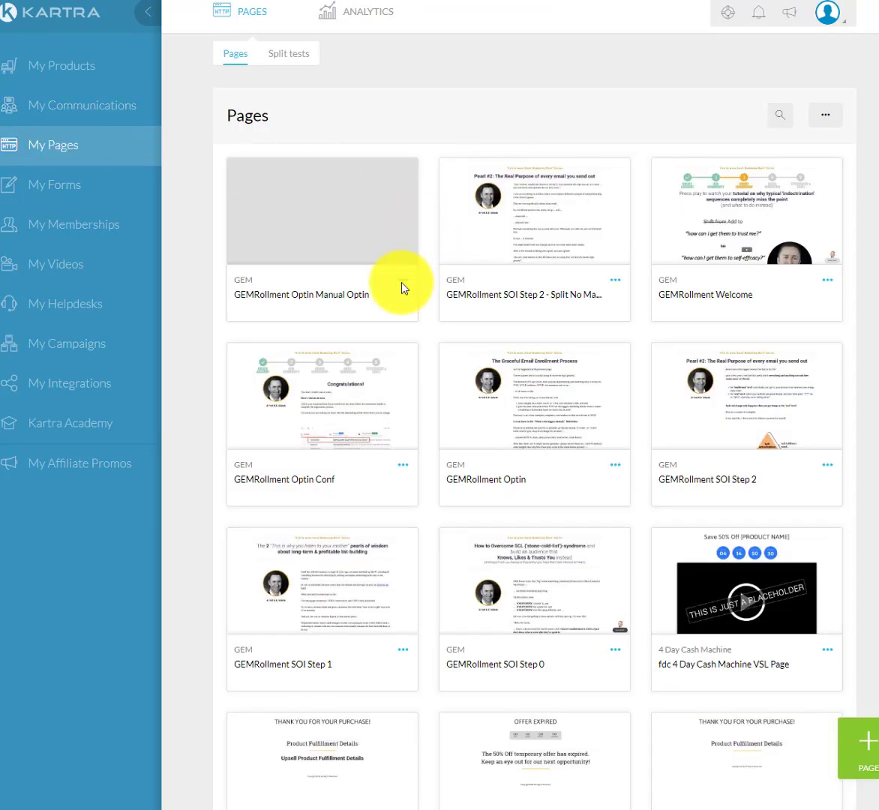
left_click(402, 280)
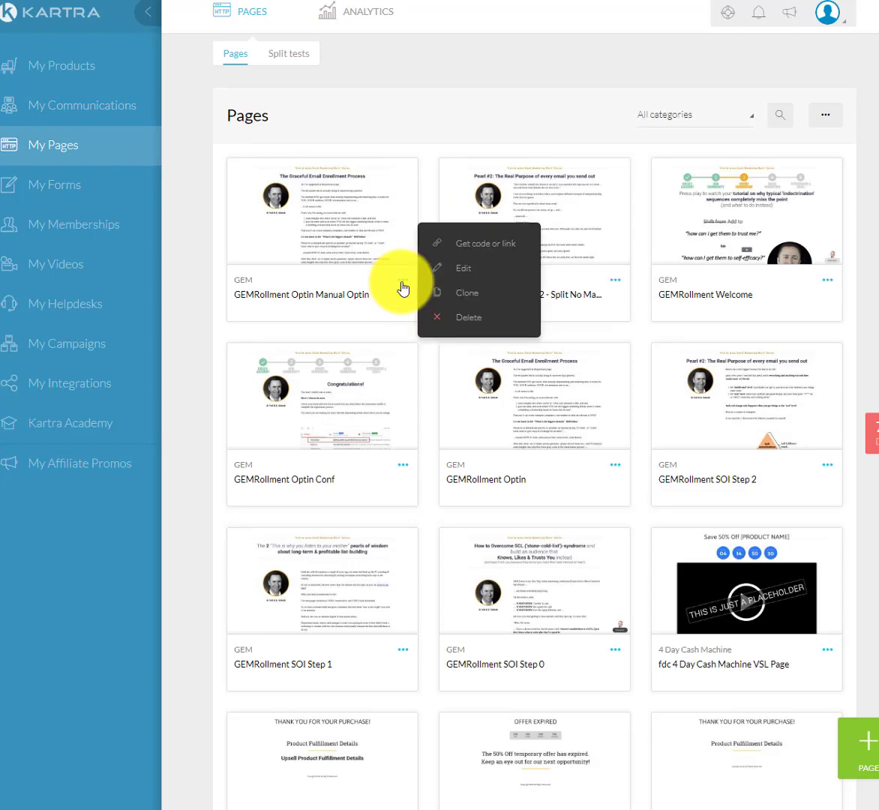
left_click(464, 270)
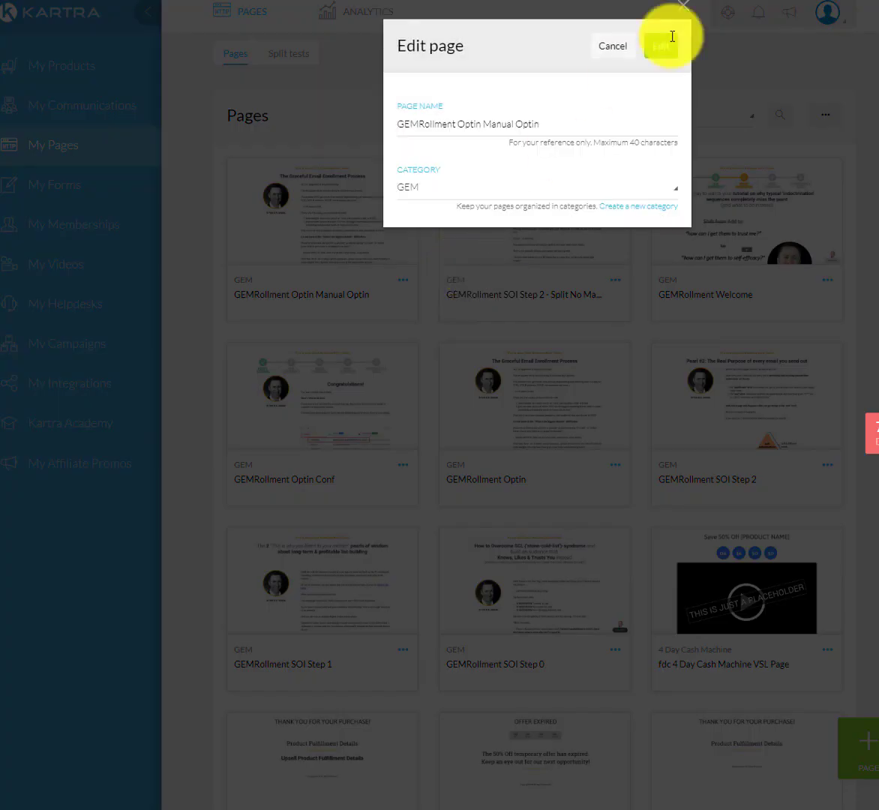
left_click(663, 48)
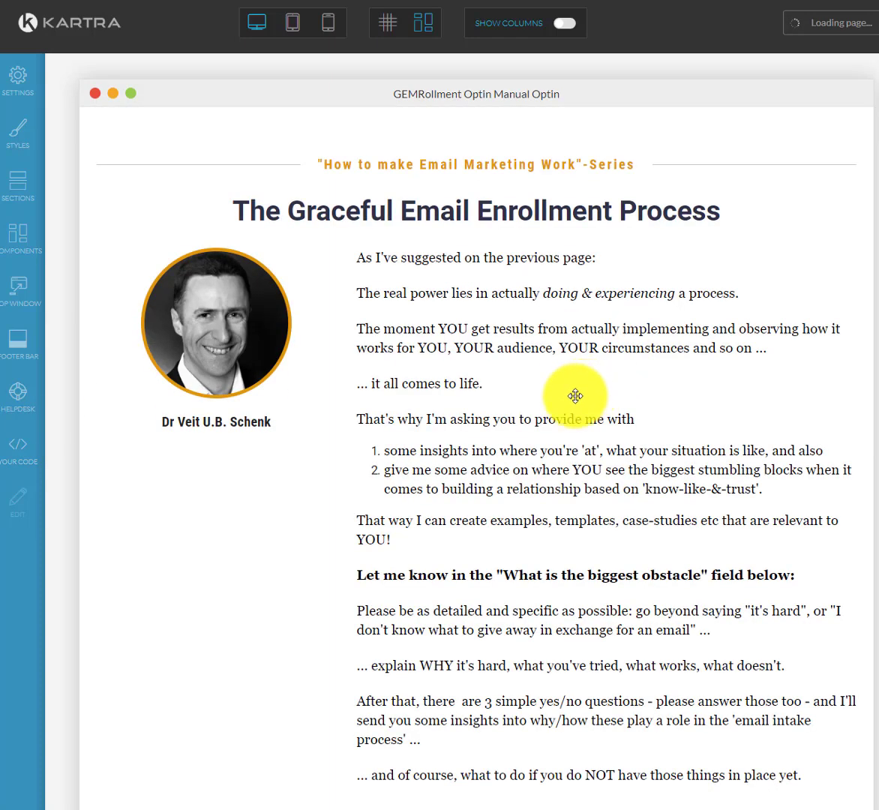
Scroll to the empty text box block above the form and open its source code.
scroll(573, 401, "down", 5)
scroll(573, 408, "down", 2)
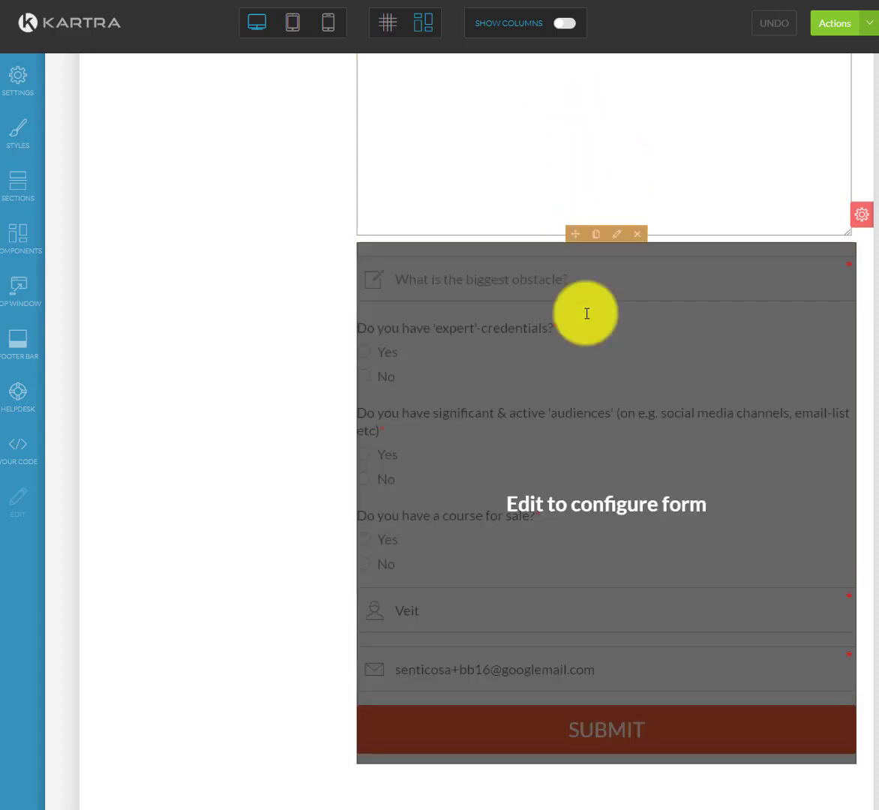
scroll(585, 314, "up", 3)
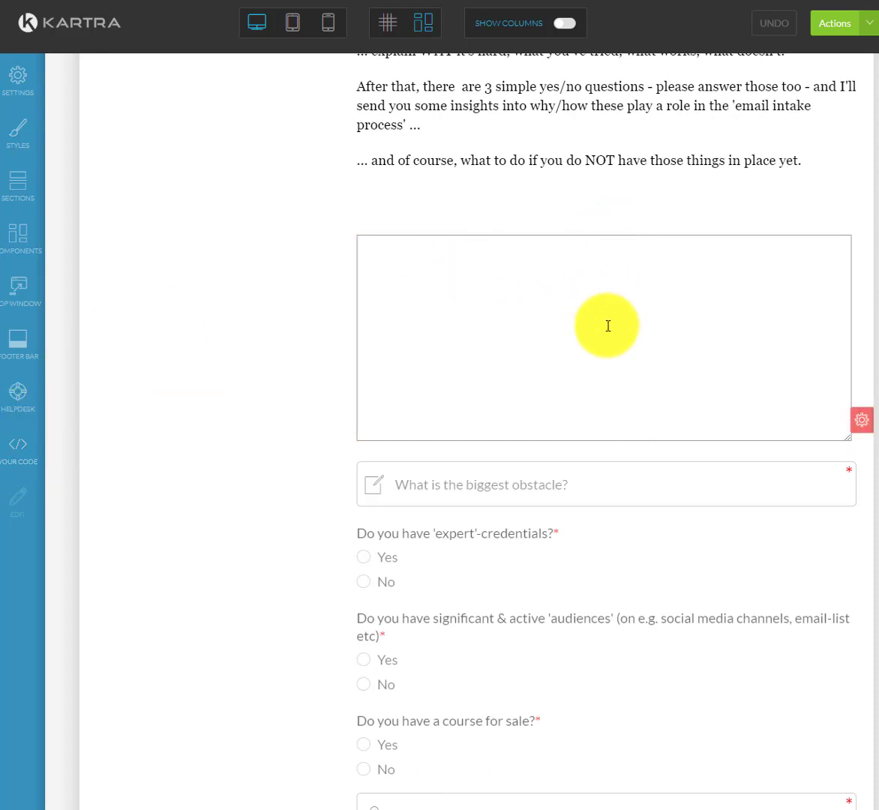
left_click(620, 227)
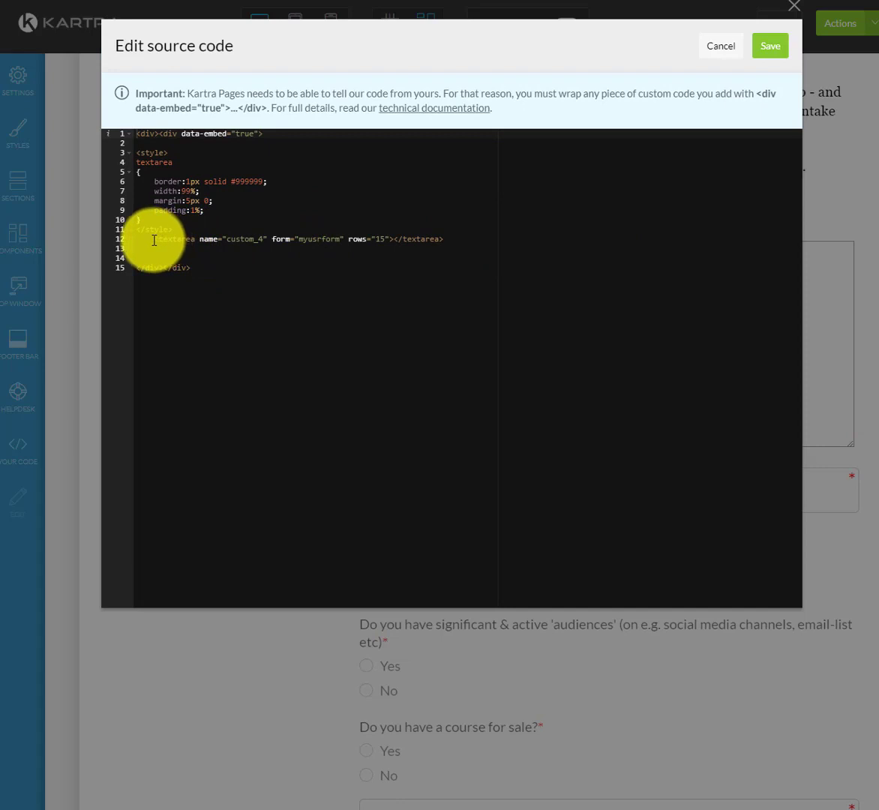
Inspect the custom_4 textarea line and its 1px #999999 border style rules.
mouse_move(155, 240)
left_mouse_down()
mouse_move(459, 245)
mouse_move(169, 256)
left_mouse_up()
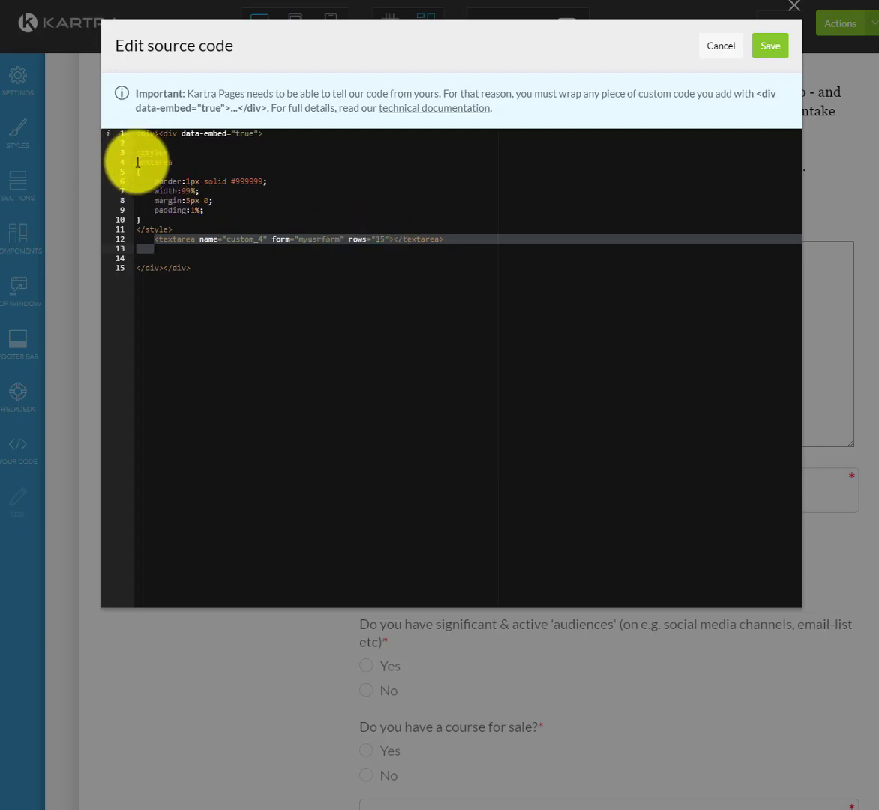
left_click_drag(135, 153, 180, 231)
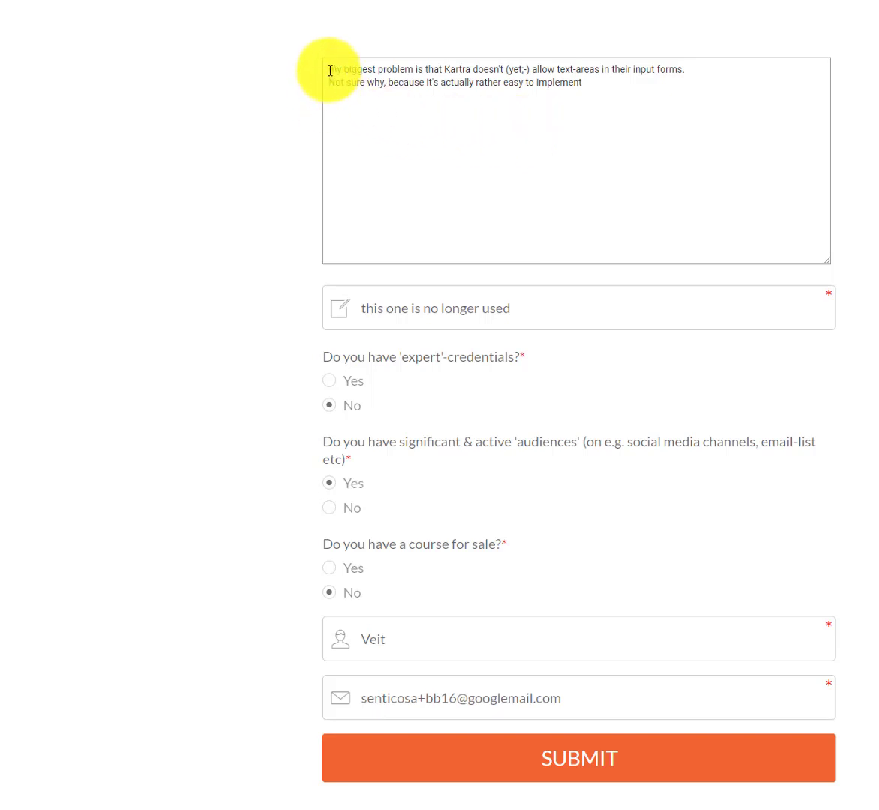
Highlight the start of the two-line answer in the live form's multi-line box.
left_click_drag(329, 72, 500, 69)
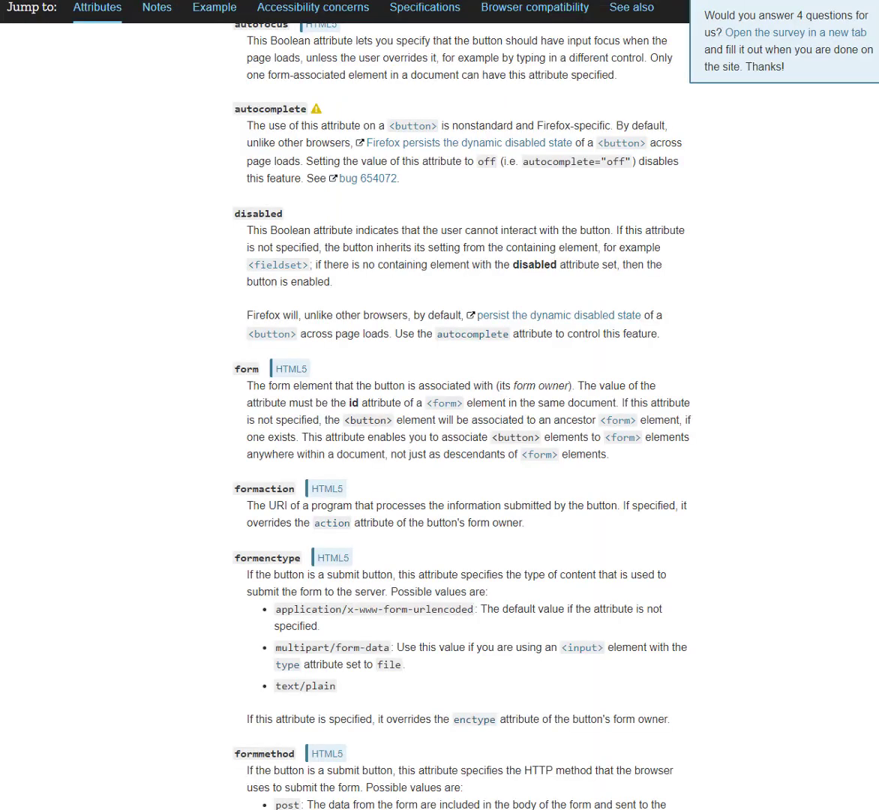
Scroll up the MDN <button> page to its attributes list, including autofocus, disabled, form and formaction.
scroll(607, 296, "up", 3)
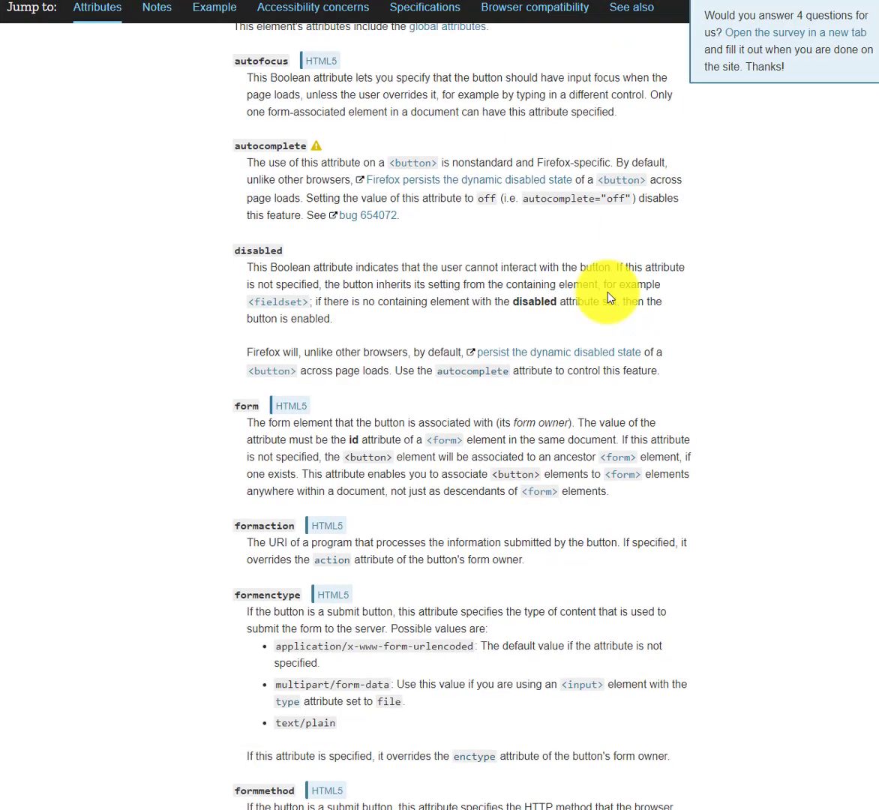